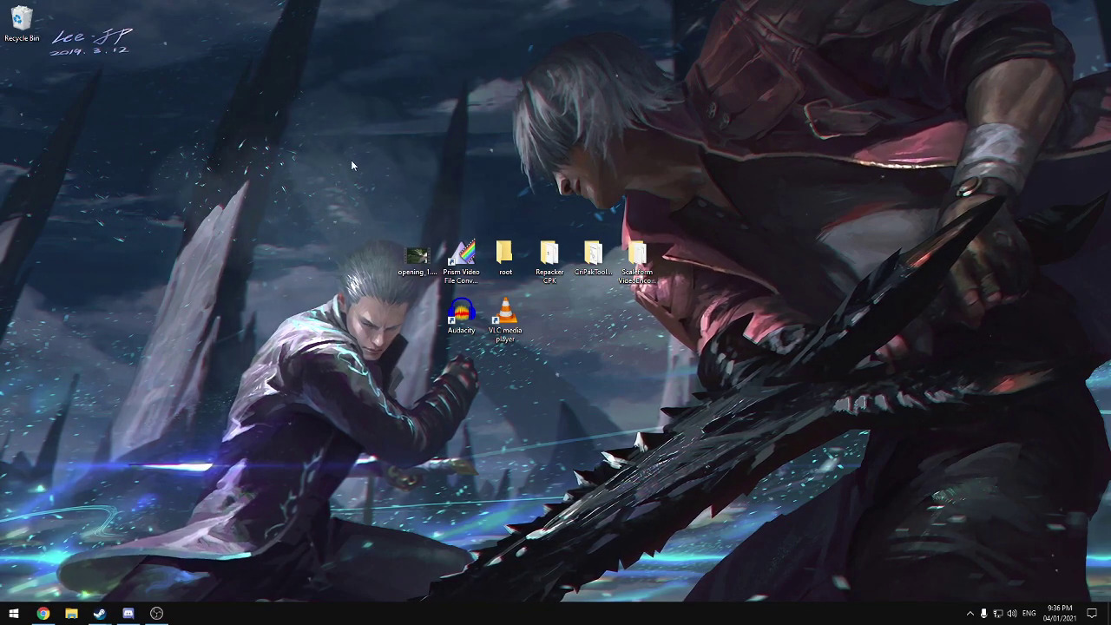
# Select the opening_1.mp4 video among the desktop icons
pyautogui.moveTo(371, 228); pyautogui.dragTo(440, 308)
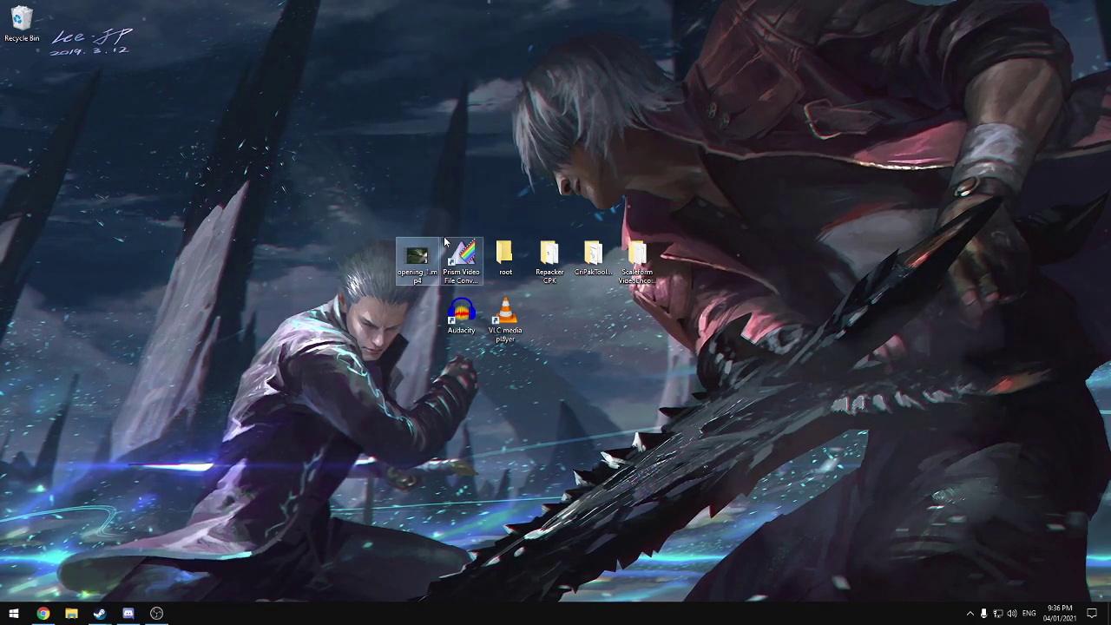
pyautogui.moveTo(442, 233); pyautogui.dragTo(685, 396)
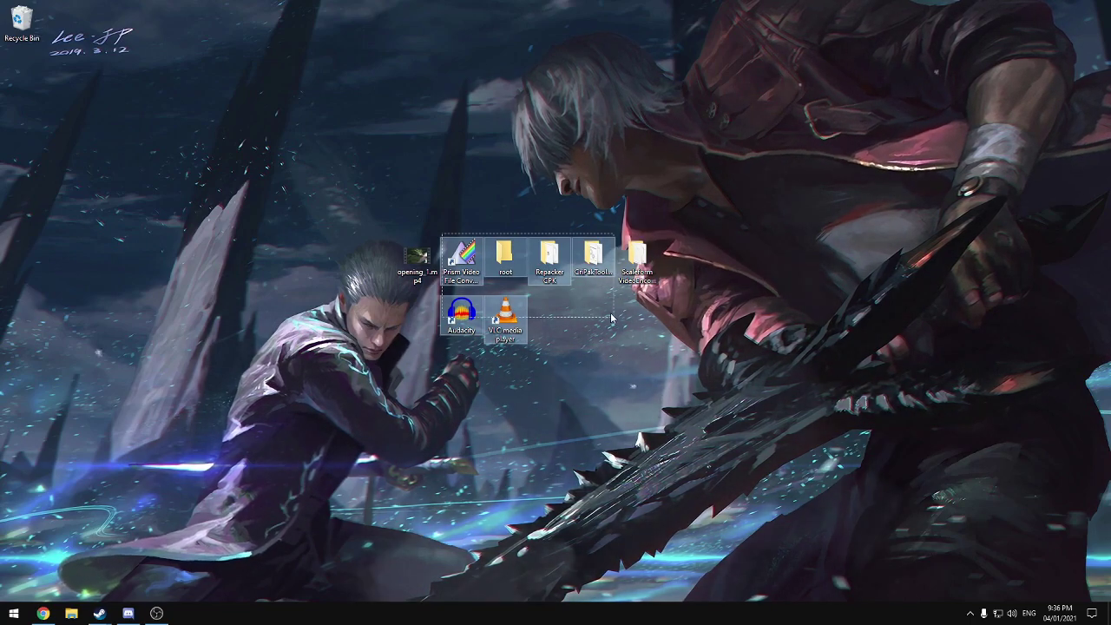
pyautogui.moveTo(612, 317); pyautogui.dragTo(446, 240)
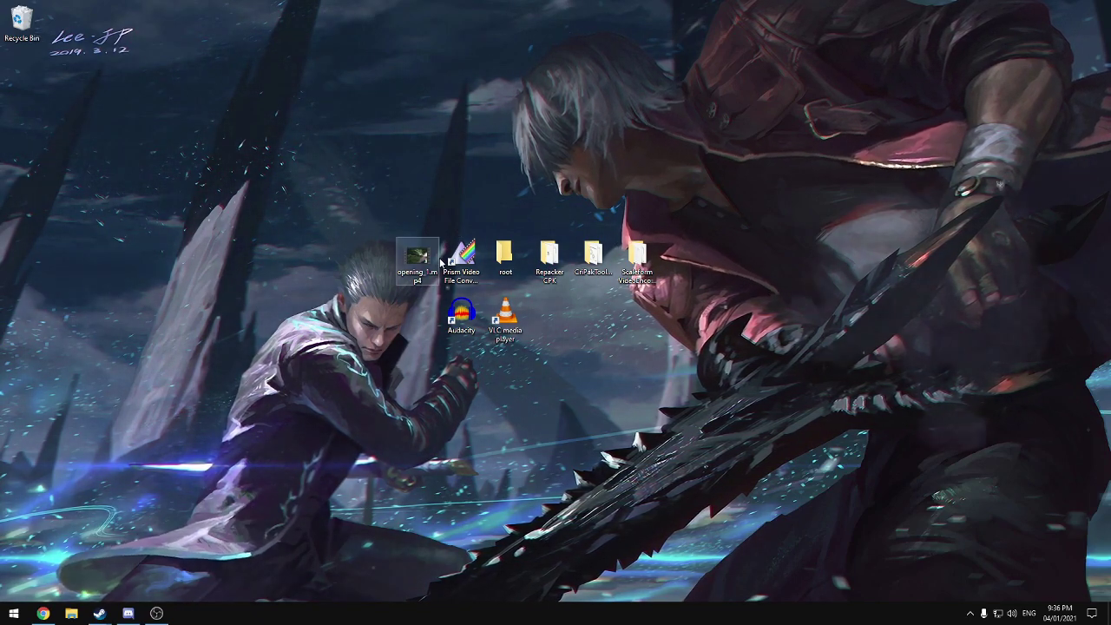
pyautogui.moveTo(365, 209); pyautogui.dragTo(406, 276)
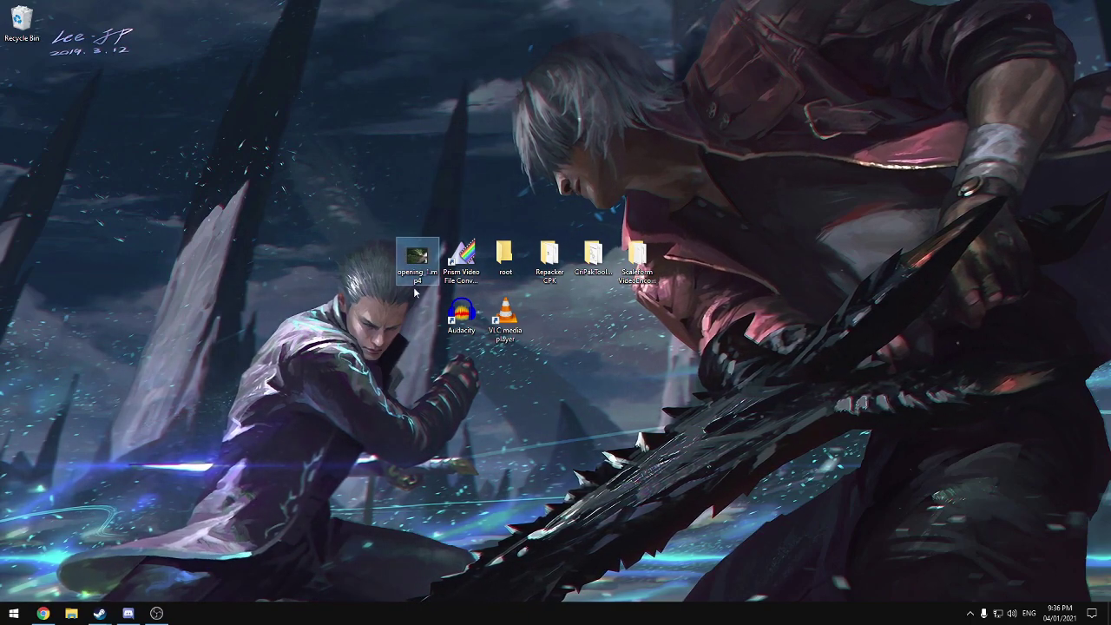
pyautogui.moveTo(423, 275)
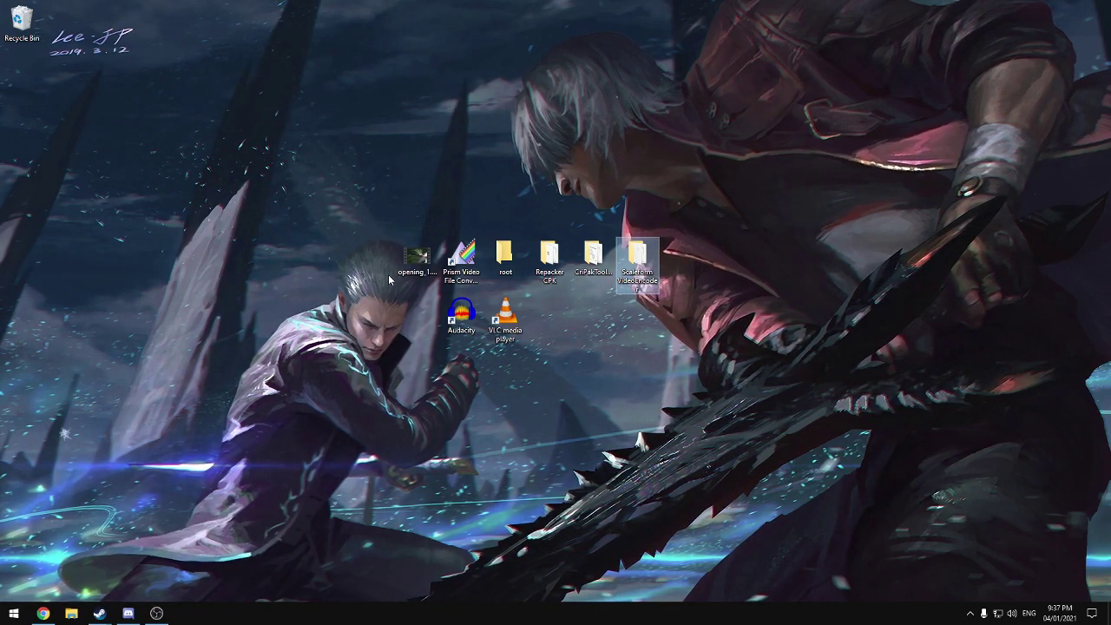
pyautogui.click(419, 261)
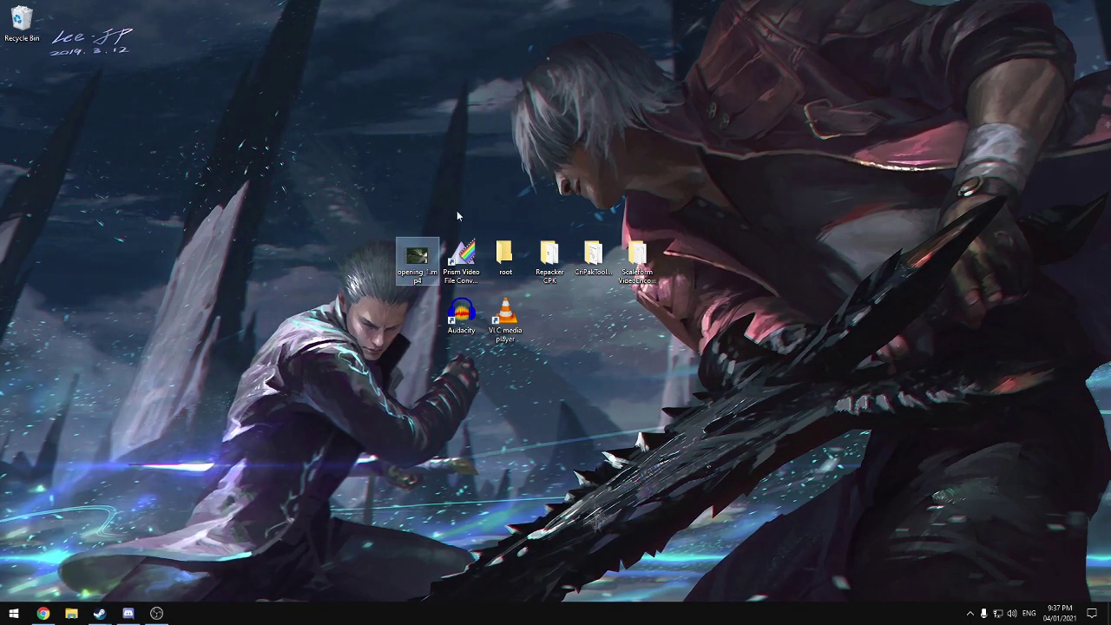
# Launch Prism Video File Converter, add opening_1.mp4, and convert it to .avi on the Desktop
pyautogui.click(473, 278)
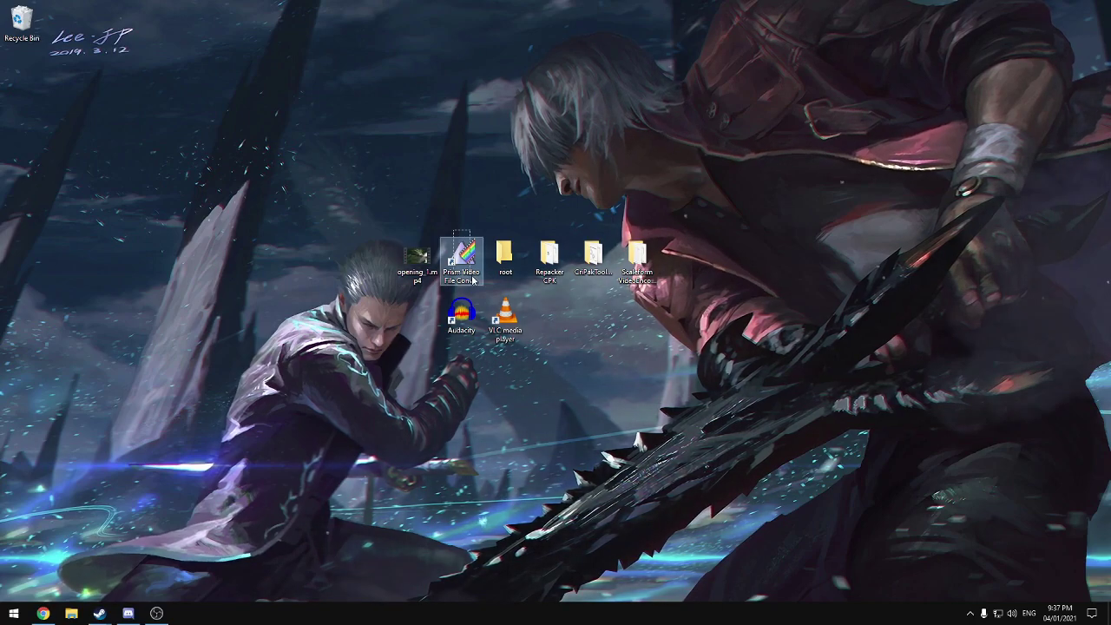
pyautogui.click(474, 260)
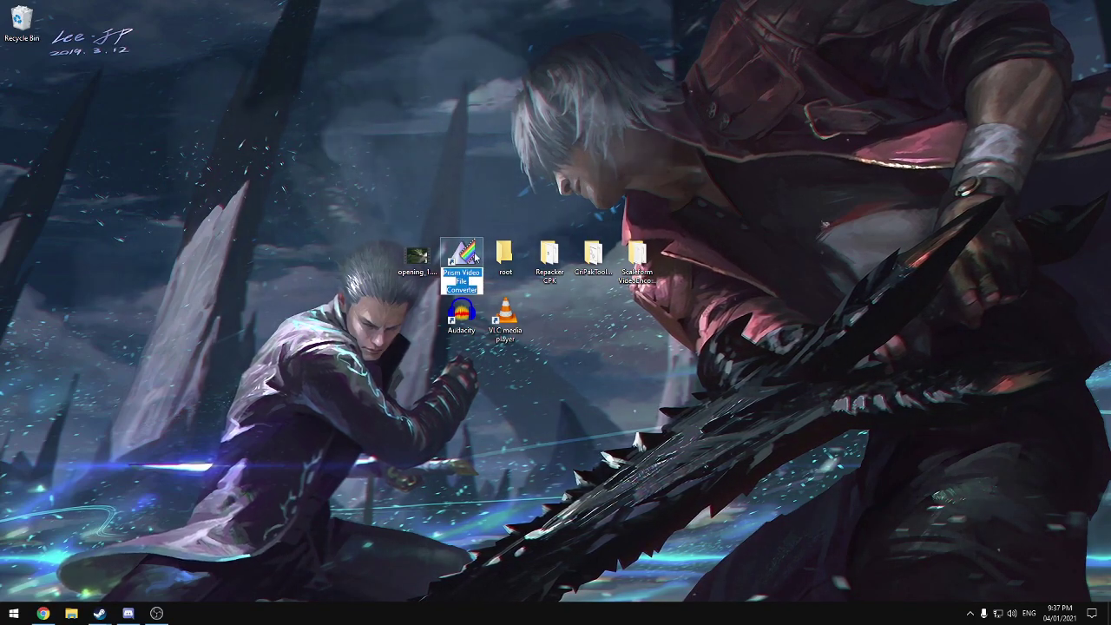
pyautogui.doubleClick(474, 257)
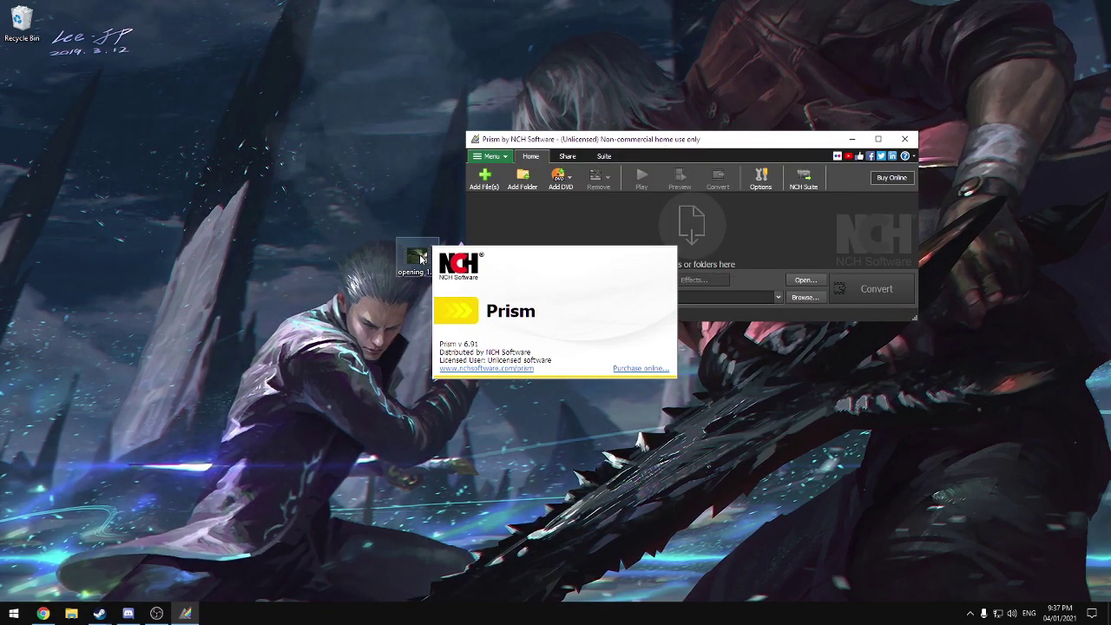
pyautogui.moveTo(415, 251); pyautogui.dragTo(599, 227)
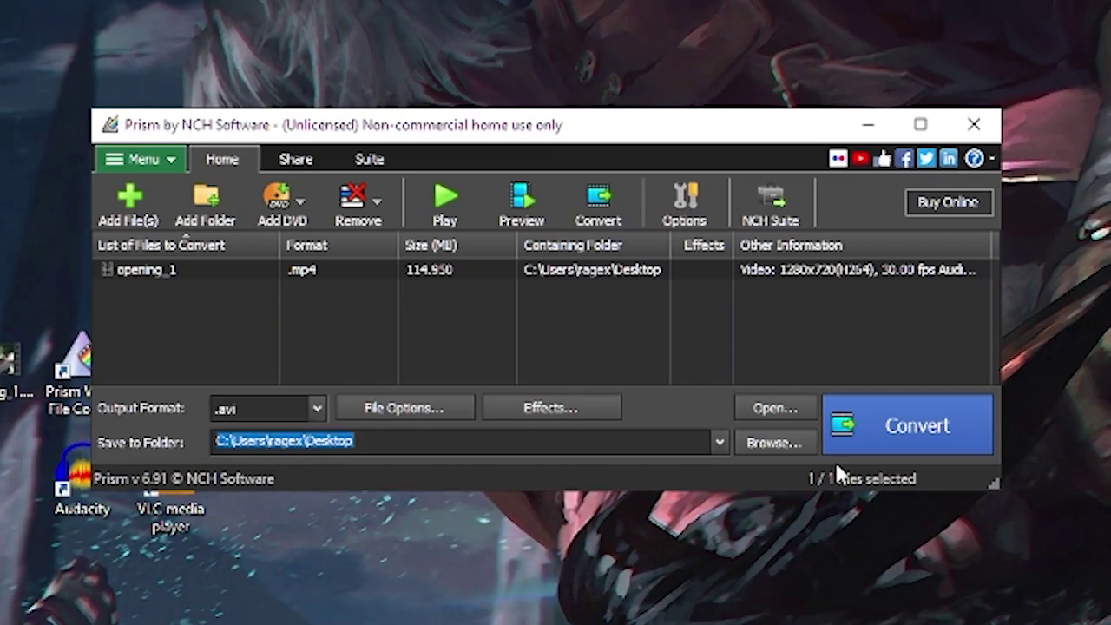
pyautogui.click(883, 439)
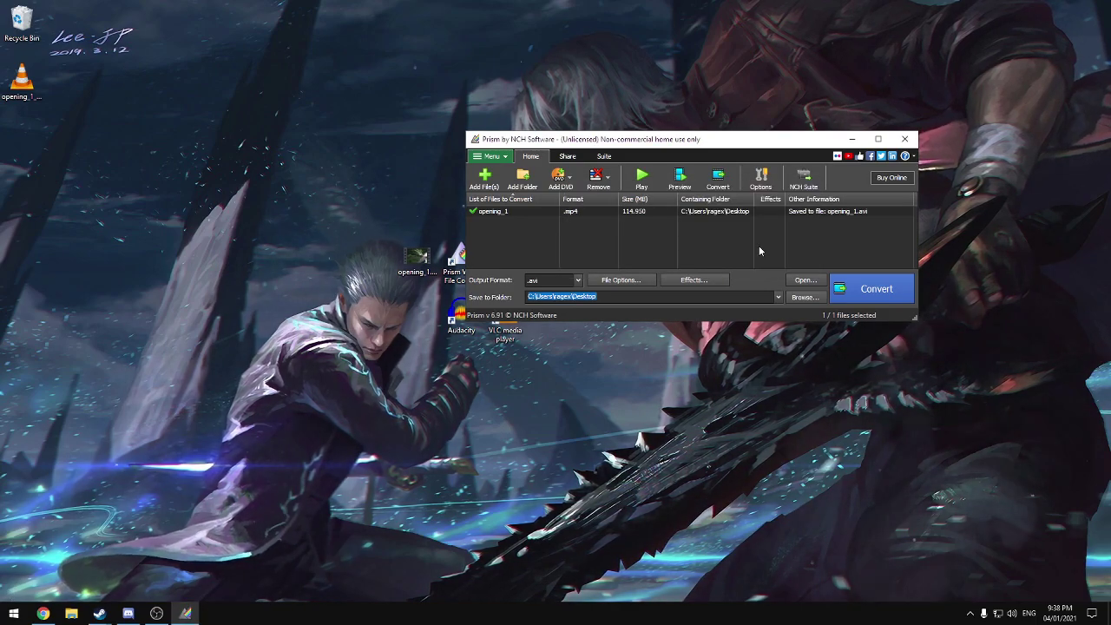
# Close Prism, group opening_1.avi with the icons, and move opening_1.mp4 to the bottom-right corner
pyautogui.click(905, 139)
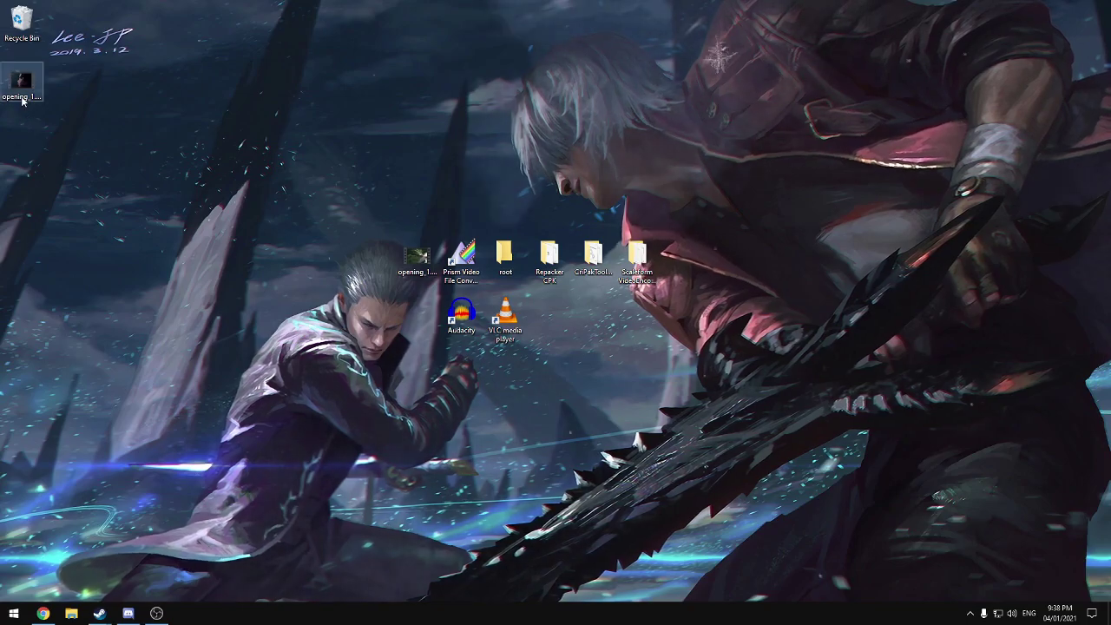
pyautogui.moveTo(21, 84); pyautogui.dragTo(371, 281)
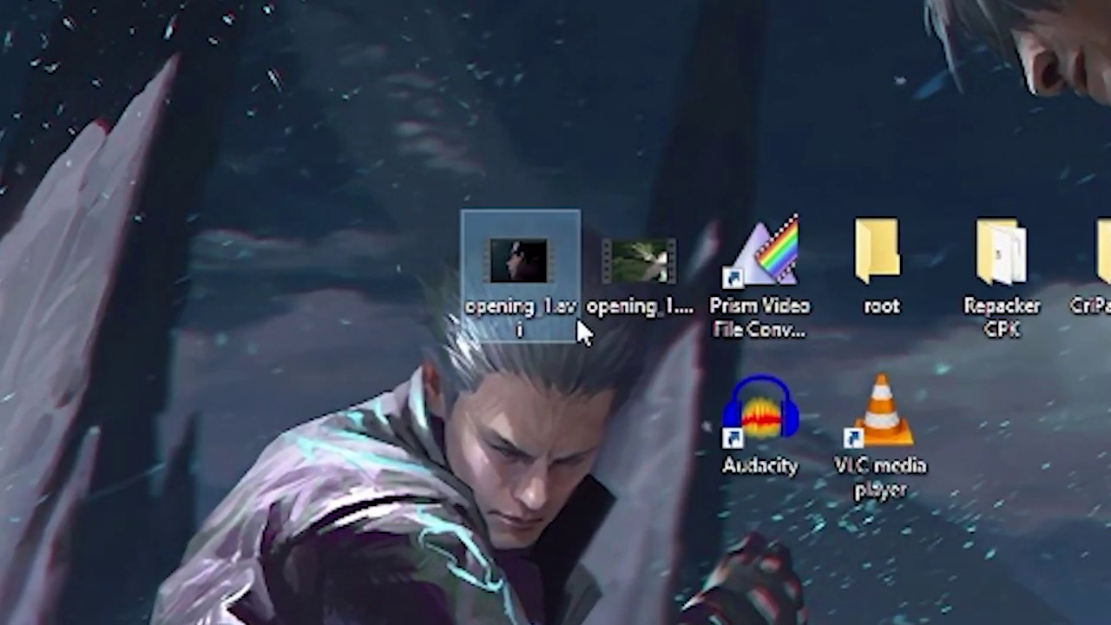
pyautogui.moveTo(507, 267)
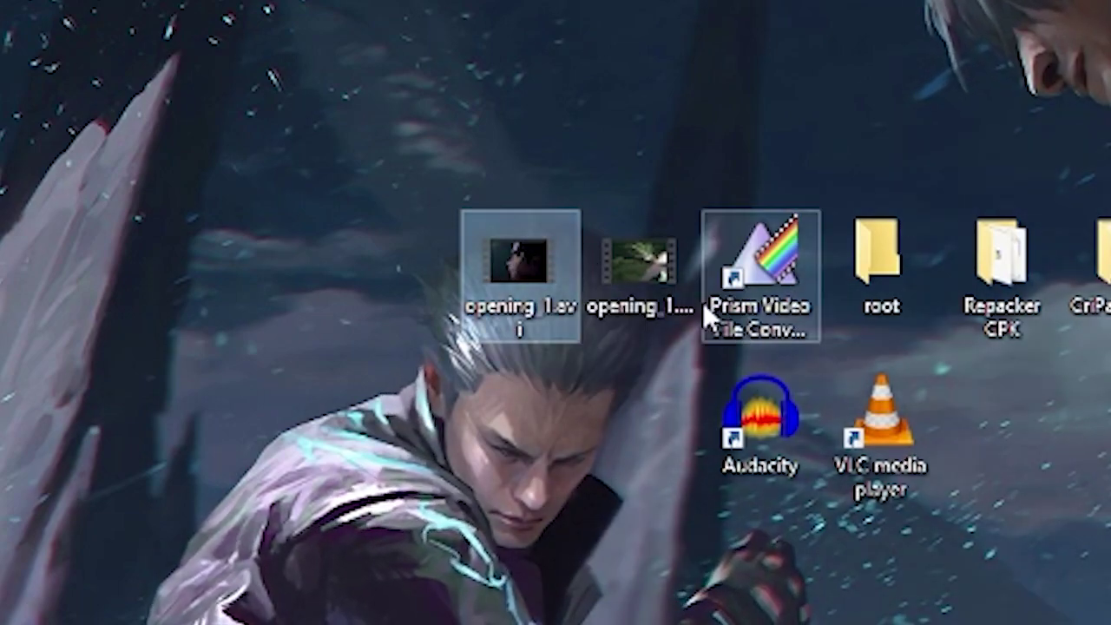
pyautogui.click(660, 329)
pyautogui.moveTo(640, 269); pyautogui.dragTo(1075, 556)
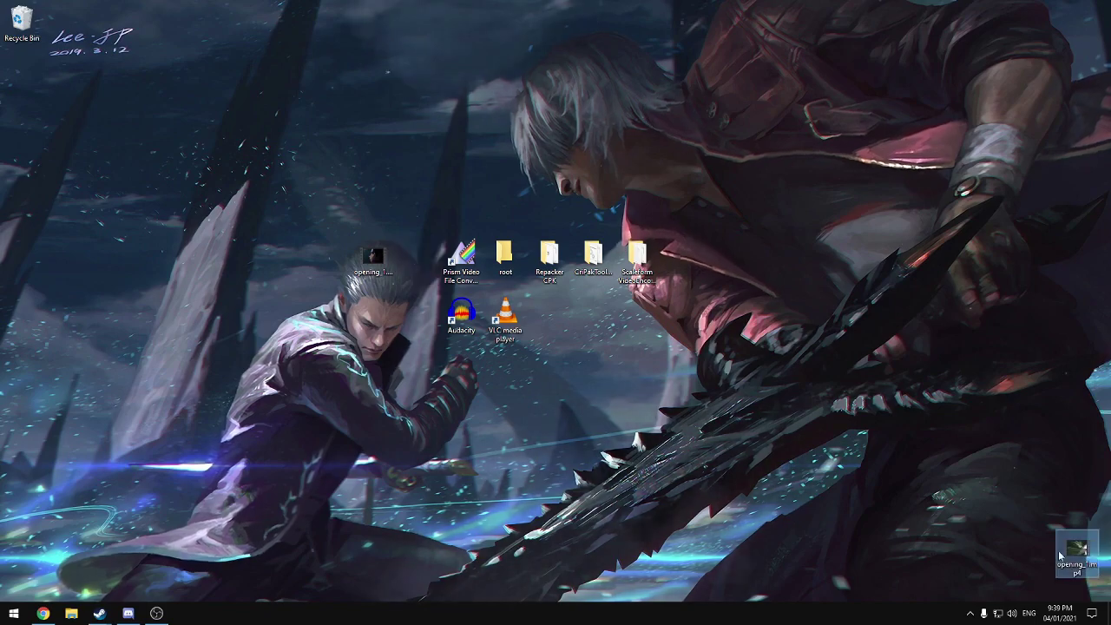
# Shift opening_1.avi into the free grid slot and clear the selection
pyautogui.moveTo(373, 259); pyautogui.dragTo(417, 259)
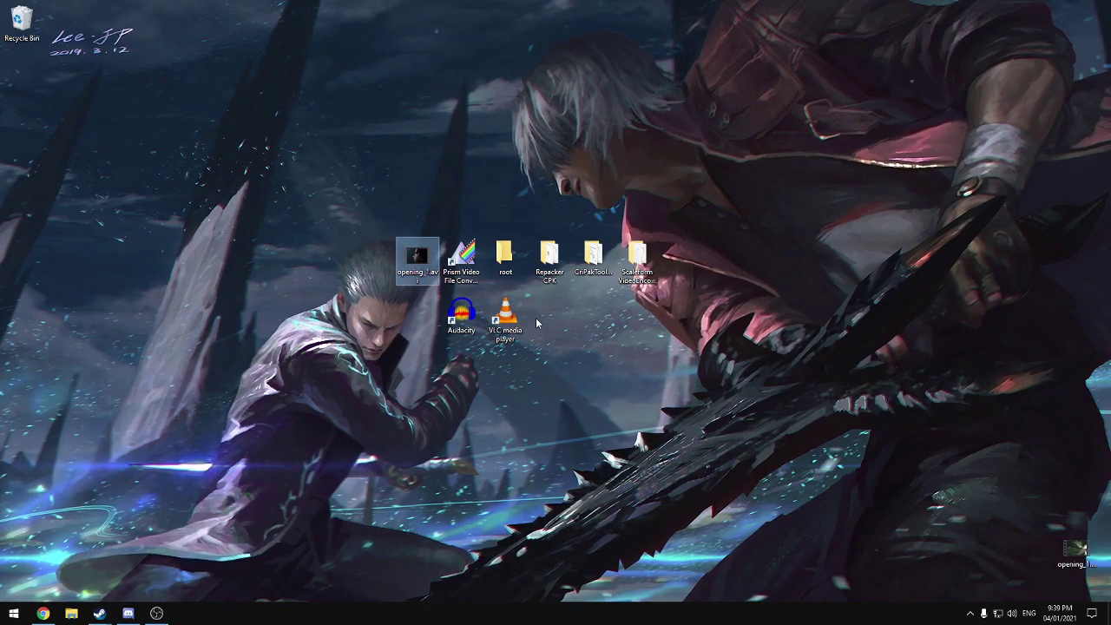
pyautogui.click(638, 261)
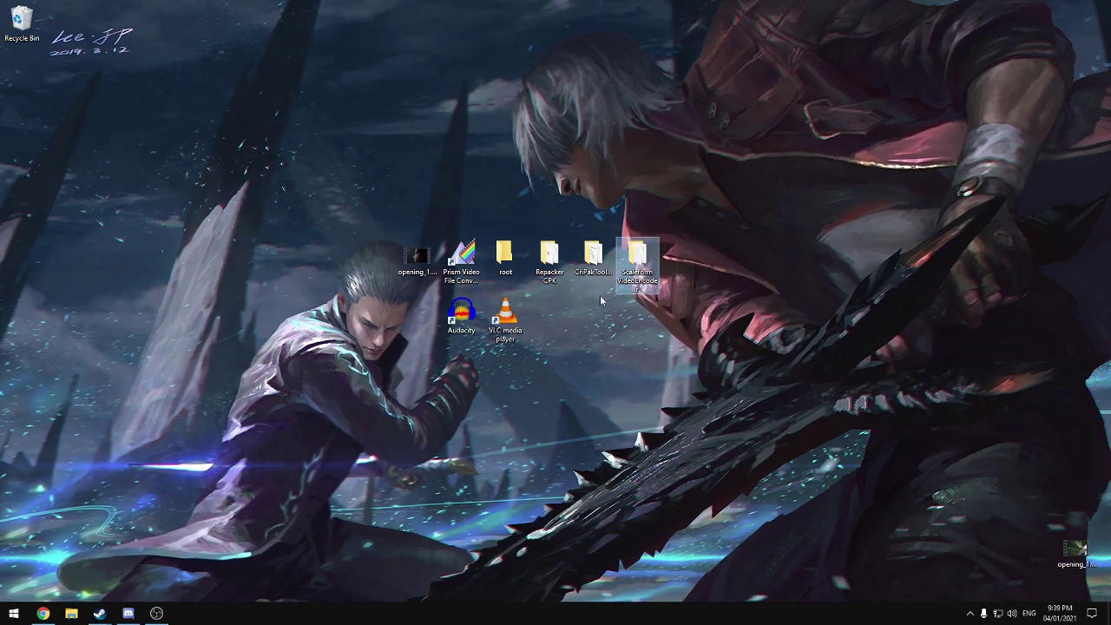
pyautogui.click(415, 260)
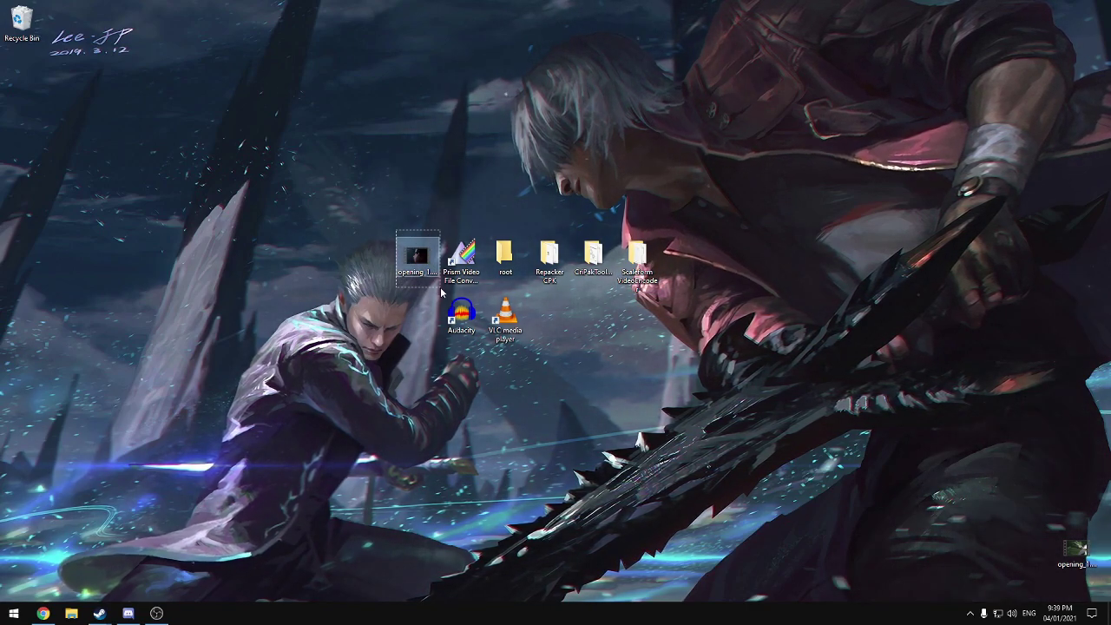
pyautogui.click(438, 268)
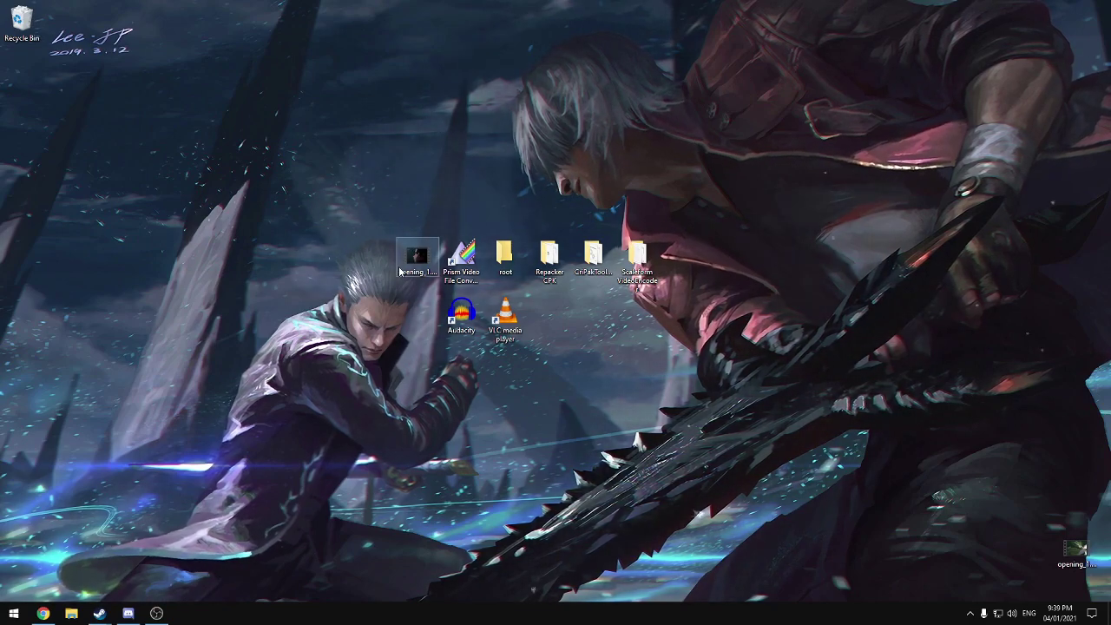
# Launch VLC media player and choose Convert from its Media menu
pyautogui.click(505, 333)
pyautogui.click(505, 333)
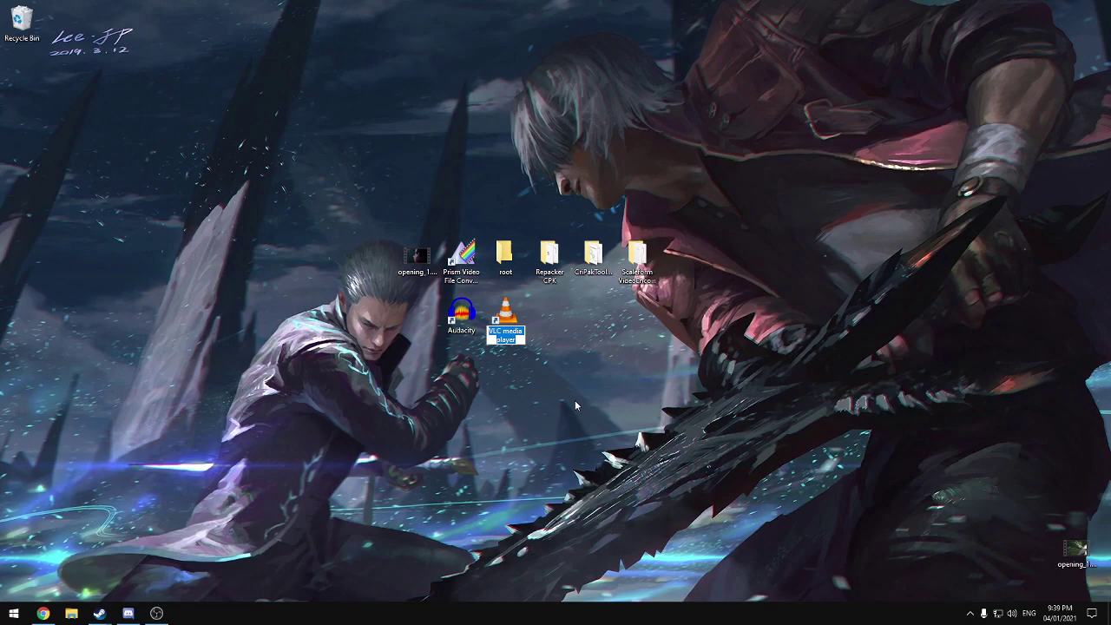
pyautogui.click(501, 306)
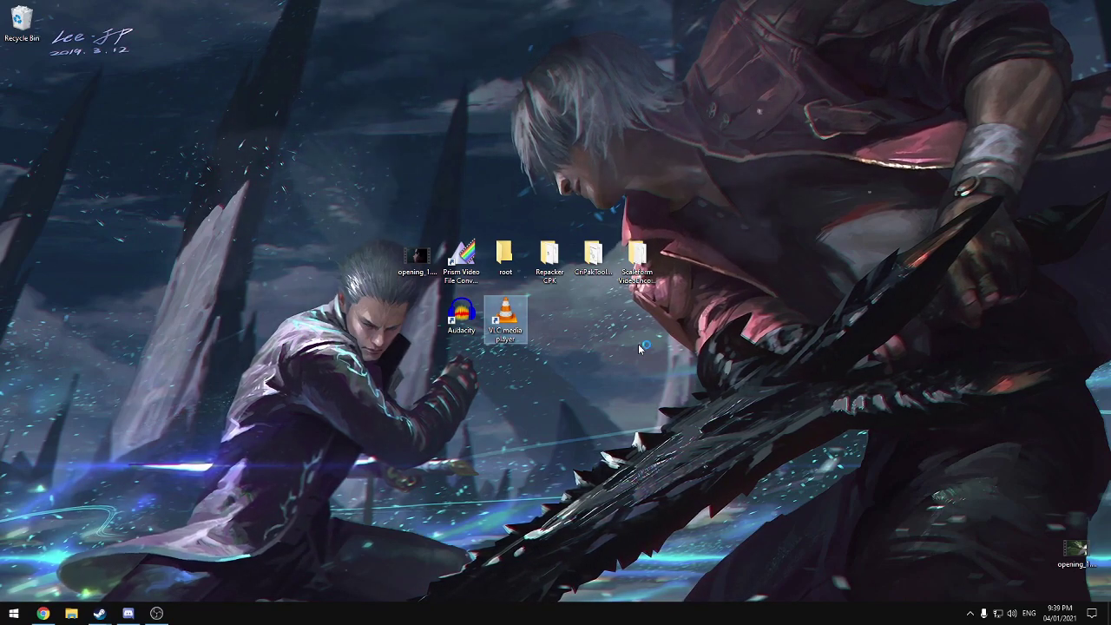
pyautogui.press('Return')
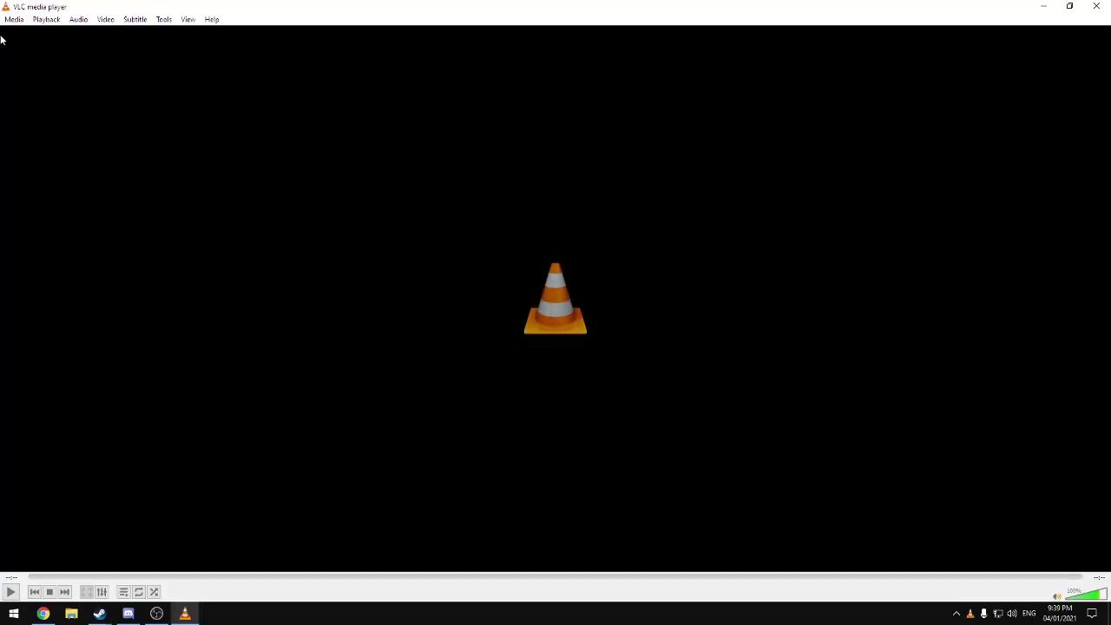
pyautogui.click(14, 19)
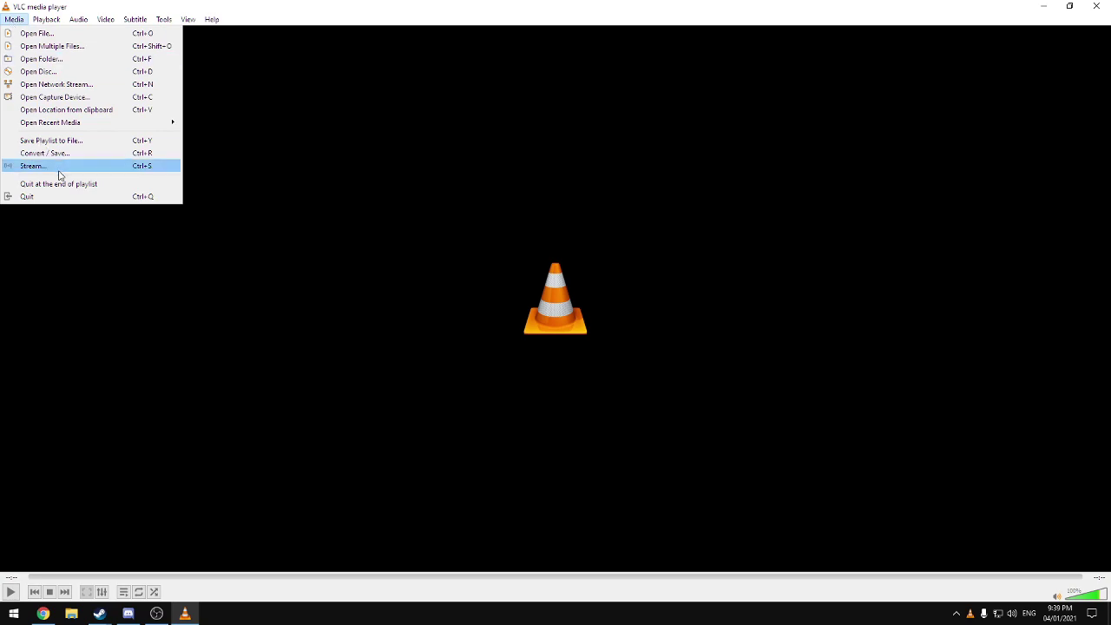
pyautogui.click(39, 156)
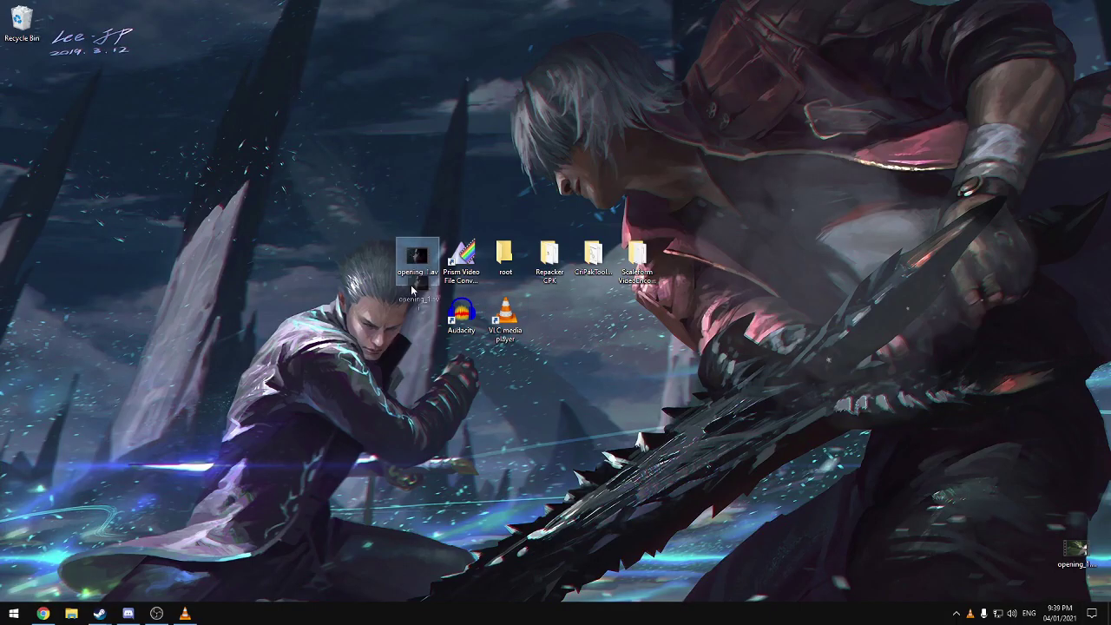
# Convert opening_1.avi with the Audio - MP3 profile to opening_1.mp3 on the Desktop
pyautogui.click(193, 617)
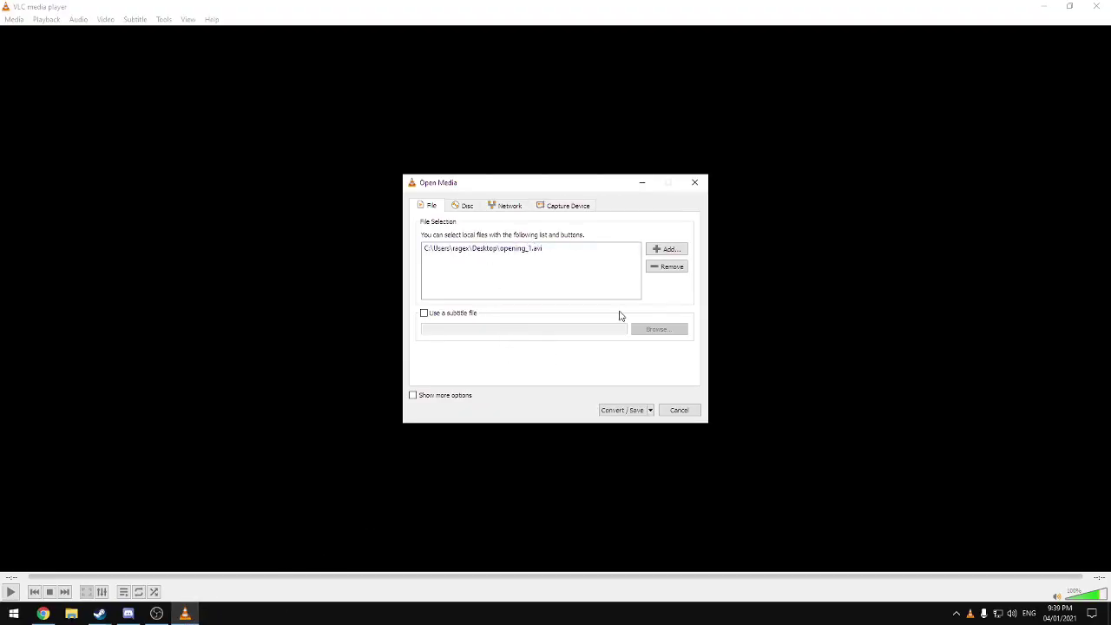
pyautogui.click(621, 411)
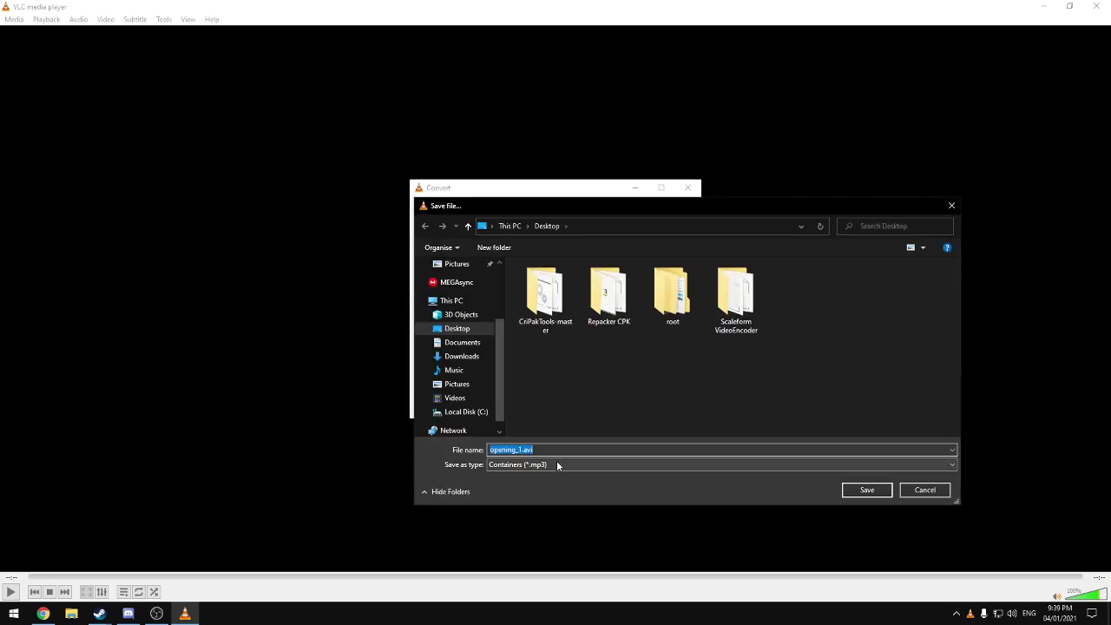
pyautogui.press('End')
pyautogui.press('BackSpace')
pyautogui.press('BackSpace')
pyautogui.press('BackSpace')
pyautogui.press('BackSpace')
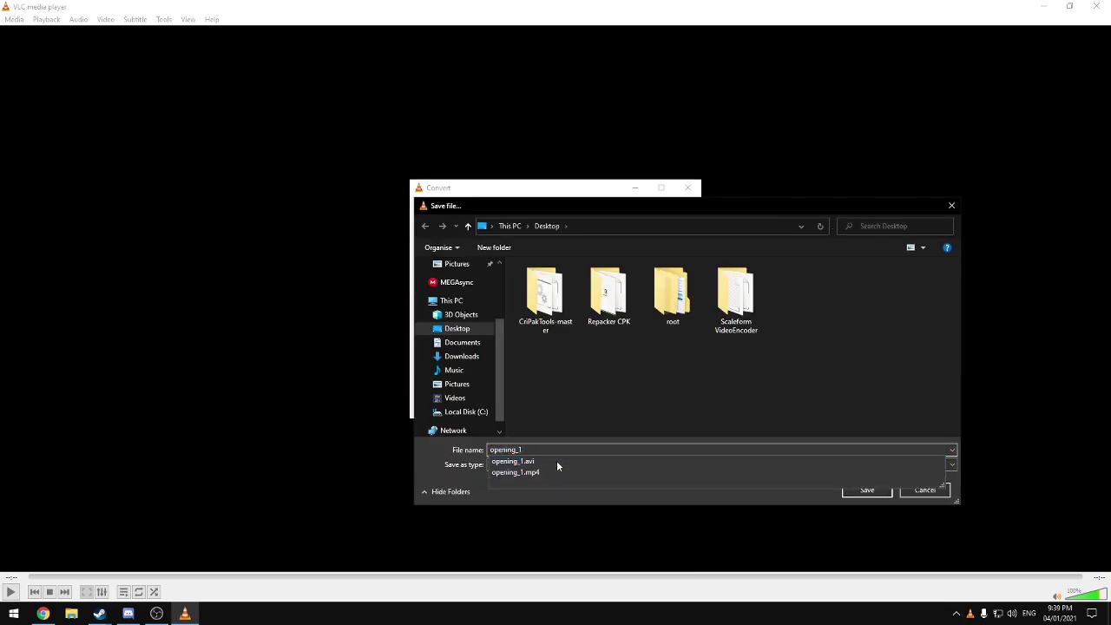
pyautogui.press('Return')
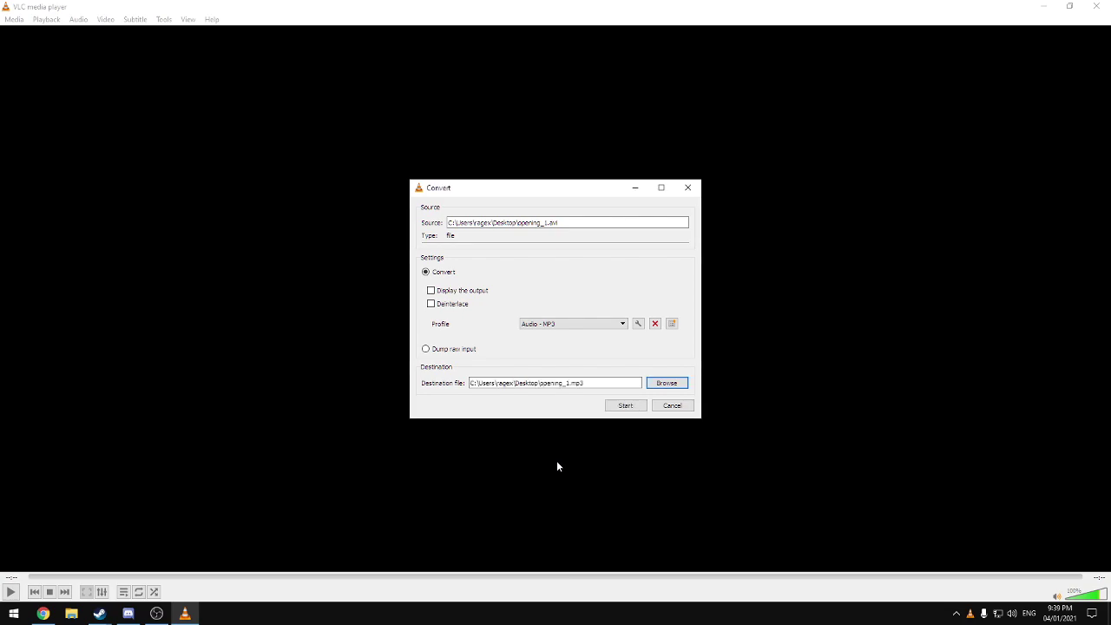
pyautogui.click(626, 405)
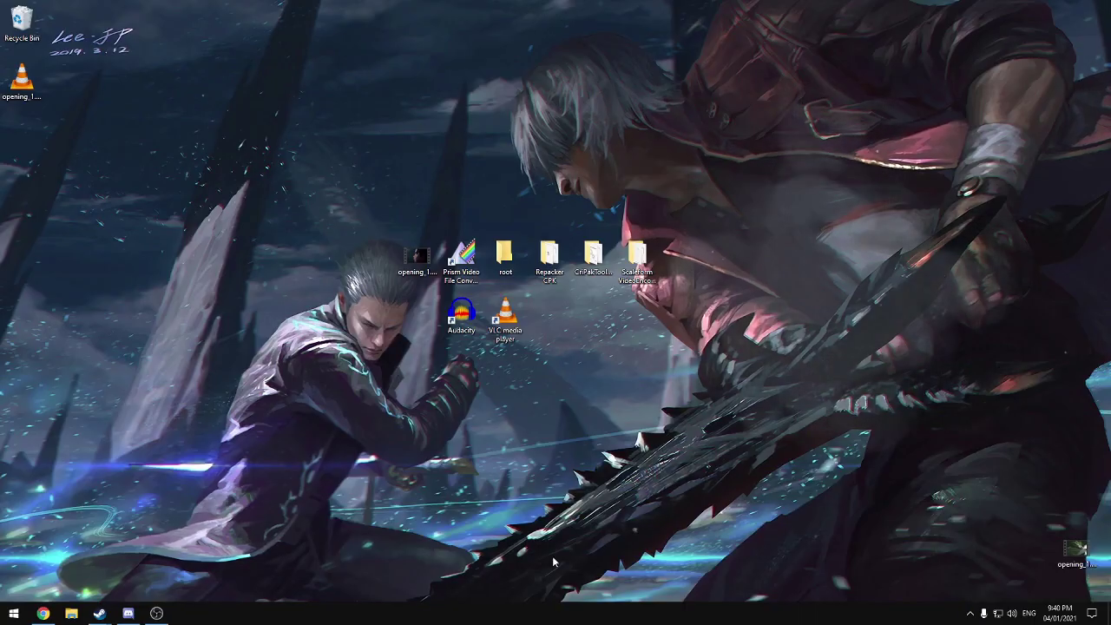
# Move opening_1.mp3 beside the other icons, launch Audacity, and drag the MP3 onto it
pyautogui.moveTo(22, 83); pyautogui.dragTo(412, 332)
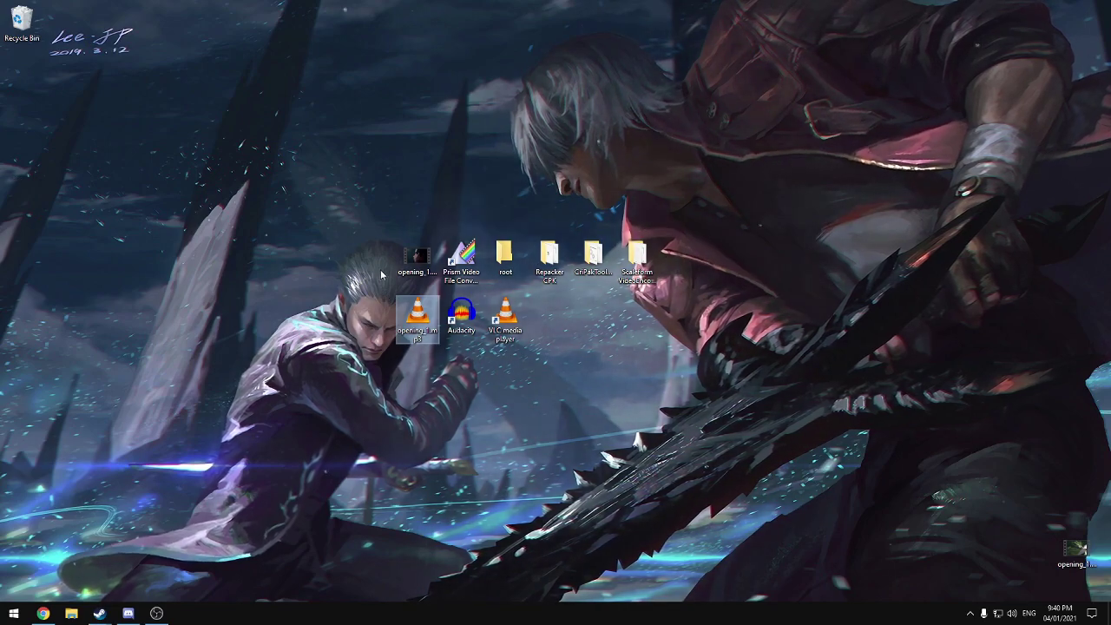
pyautogui.doubleClick(474, 321)
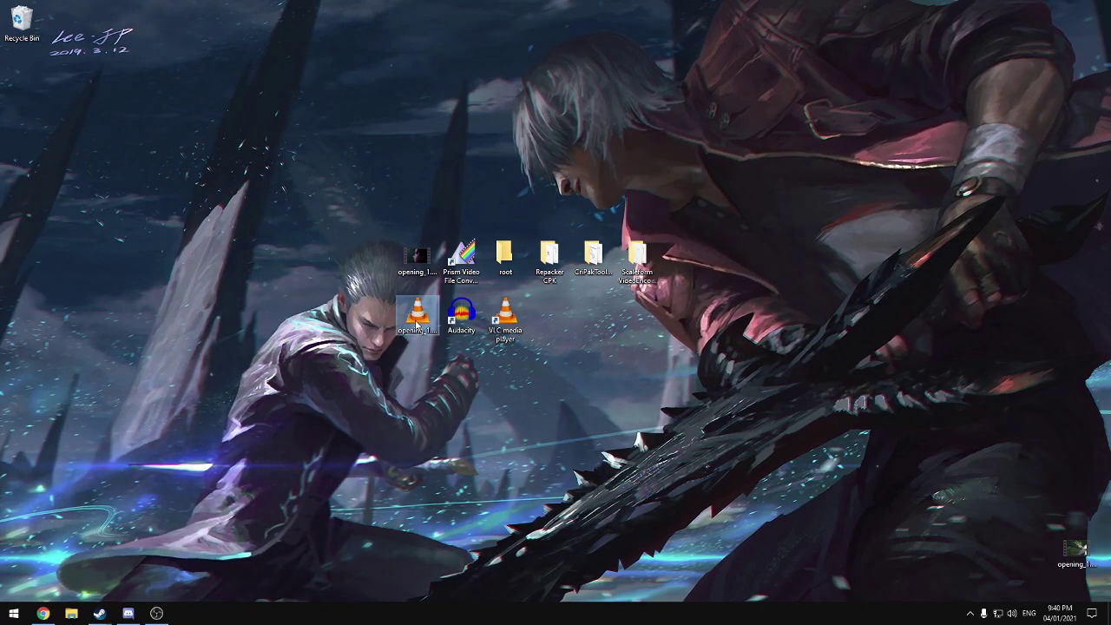
pyautogui.moveTo(417, 326); pyautogui.dragTo(492, 240)
# Import the opening MP3 and export it as opening_1.wav on the Desktop with empty metadata
pyautogui.moveTo(451, 426); pyautogui.dragTo(446, 423)
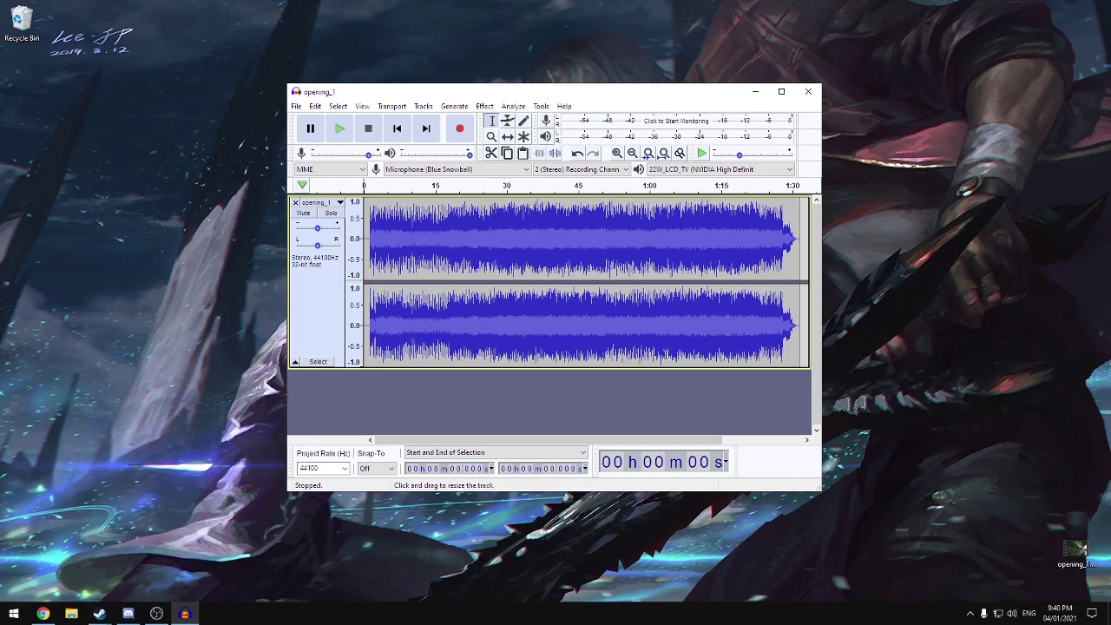
pyautogui.click(296, 105)
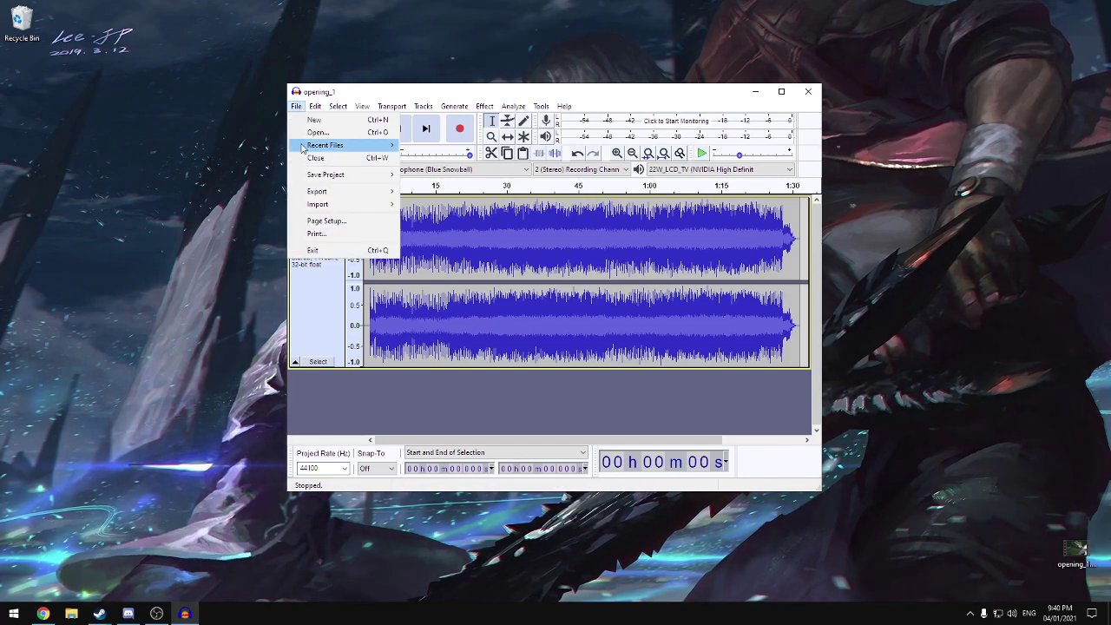
pyautogui.moveTo(315, 192)
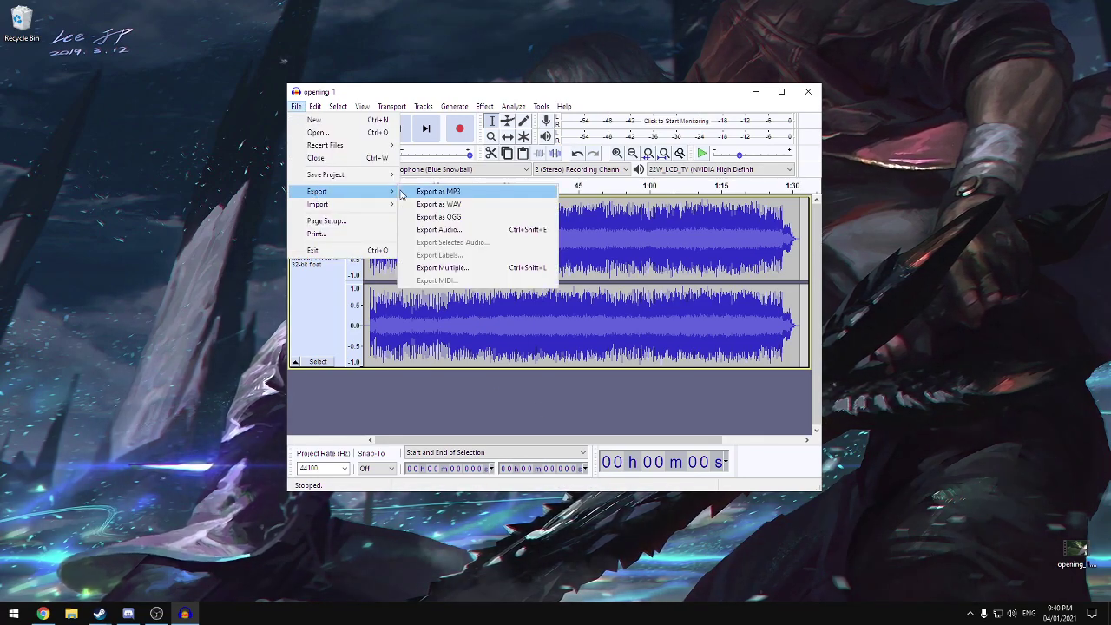
pyautogui.click(452, 207)
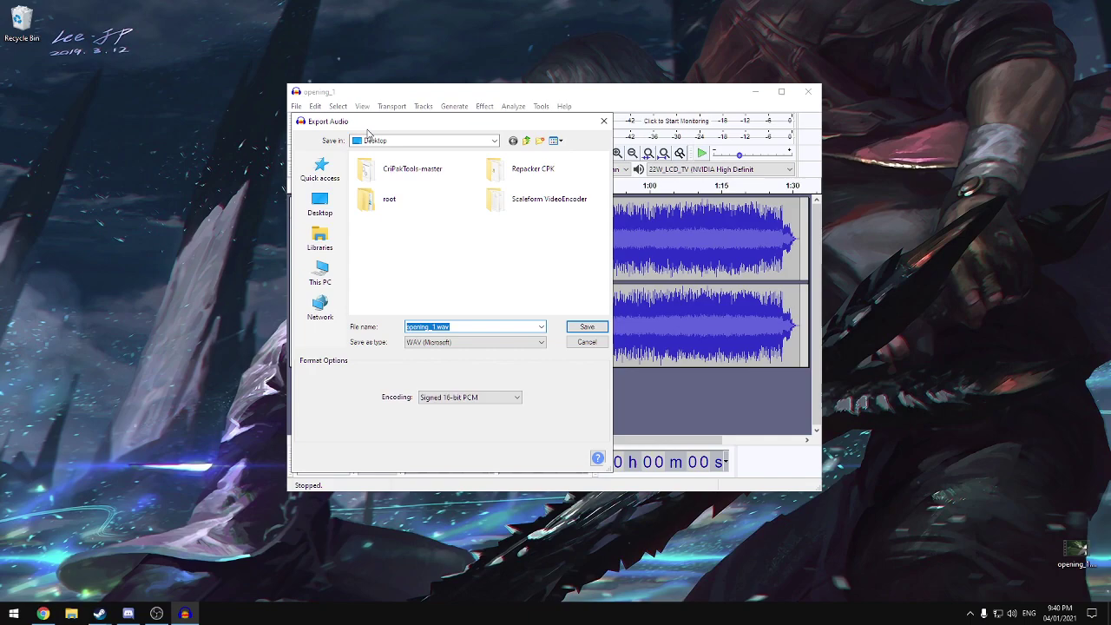
pyautogui.click(593, 341)
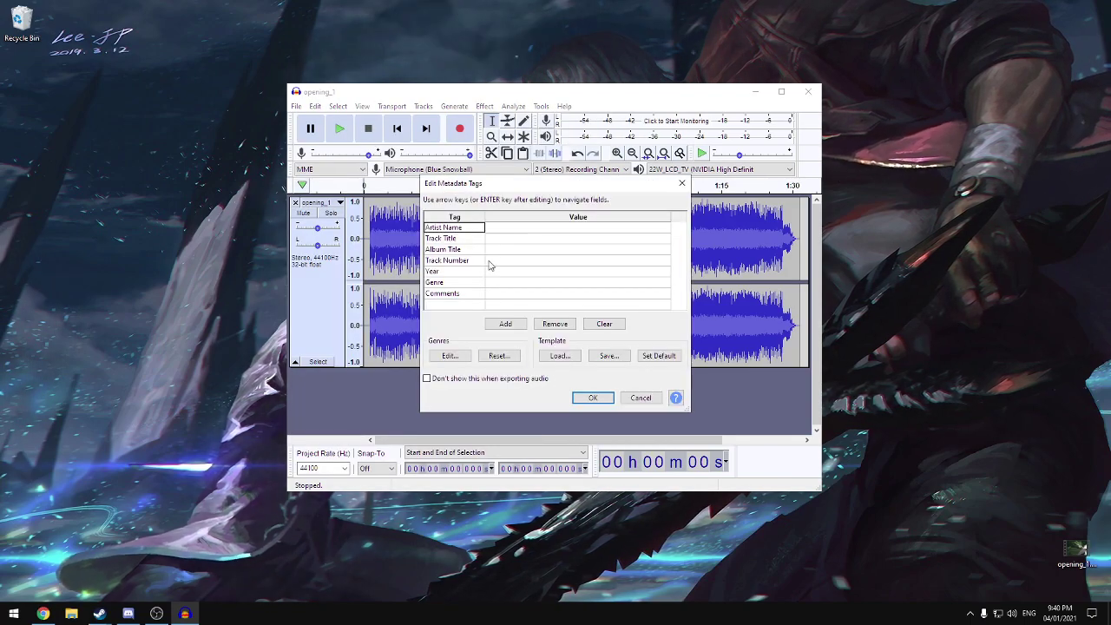
pyautogui.click(594, 396)
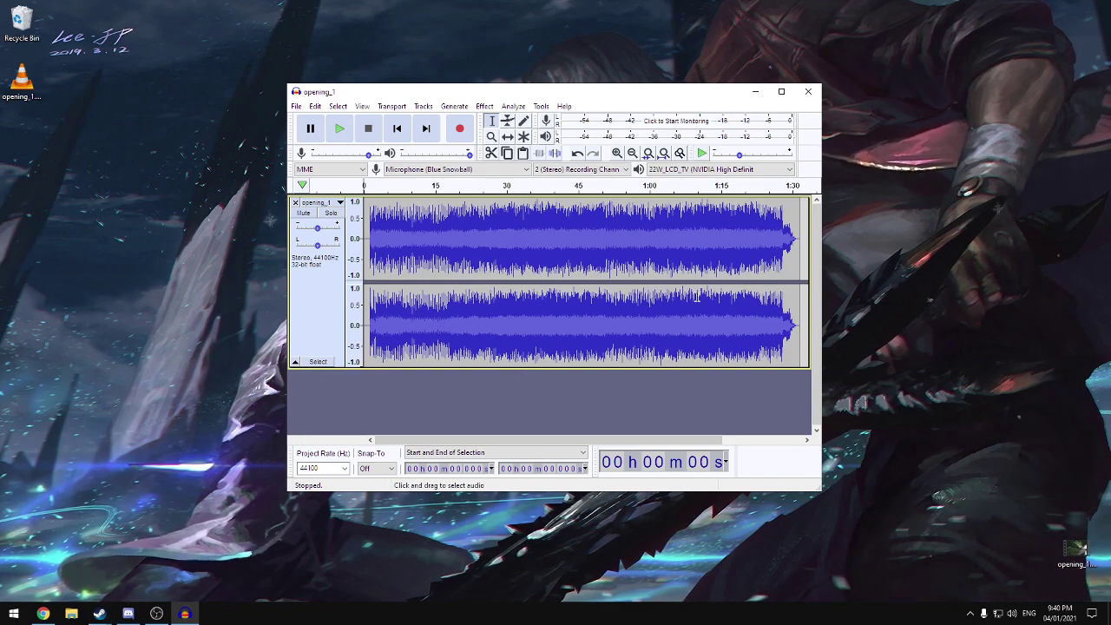
# Close Audacity without saving, place the WAV beside Audacity, and move the MP3 to the right edge
pyautogui.click(809, 92)
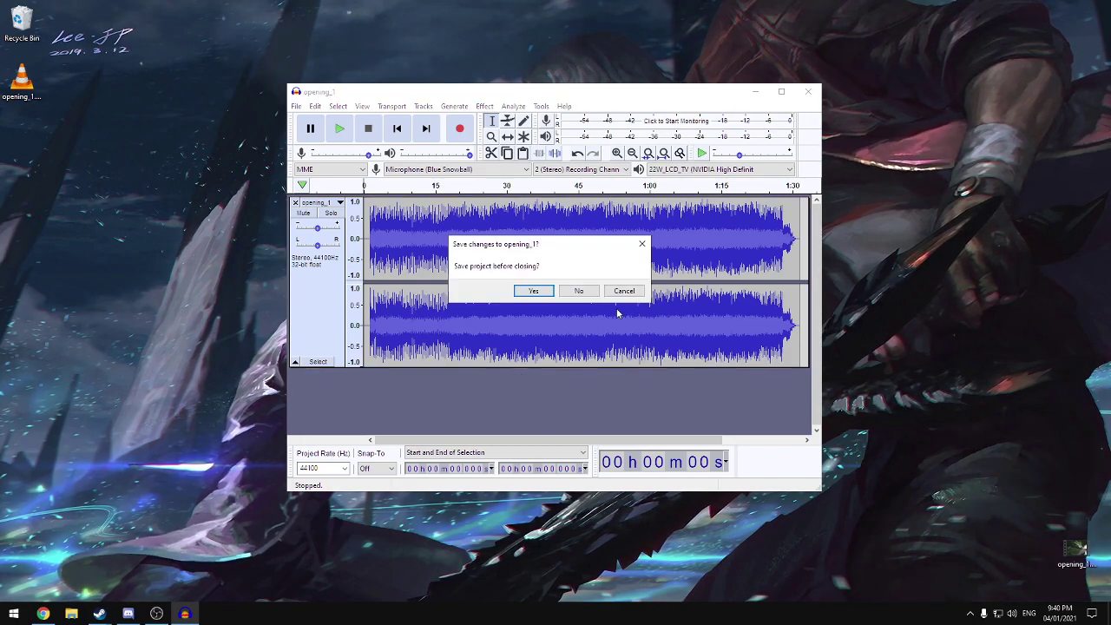
pyautogui.click(579, 291)
pyautogui.moveTo(21, 80); pyautogui.dragTo(378, 313)
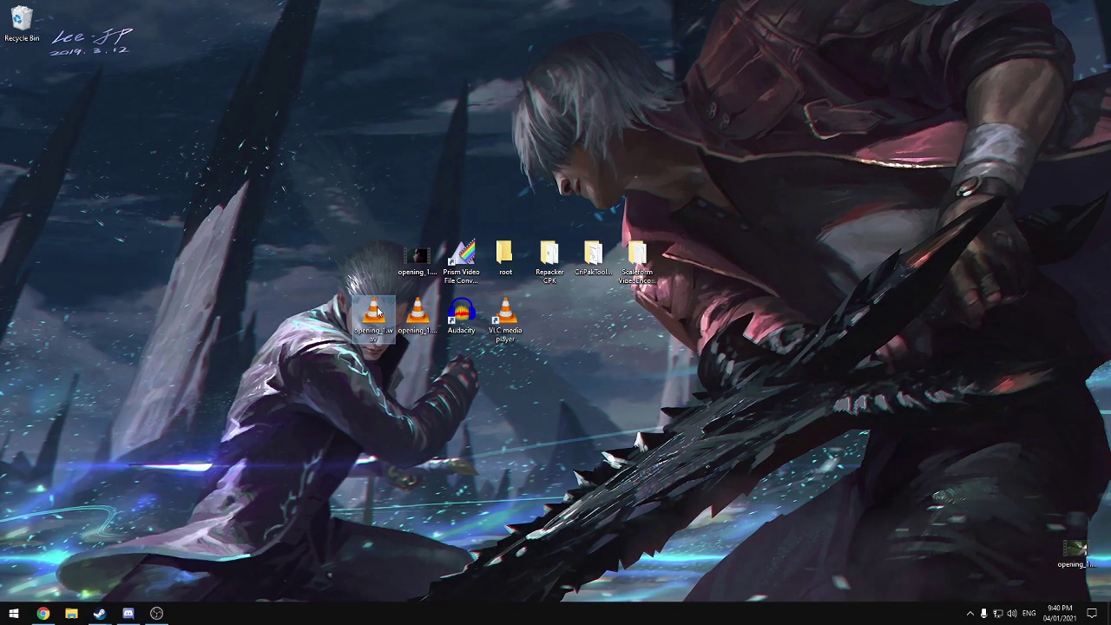
pyautogui.moveTo(497, 392); pyautogui.dragTo(1076, 490)
pyautogui.moveTo(385, 315); pyautogui.dragTo(427, 318)
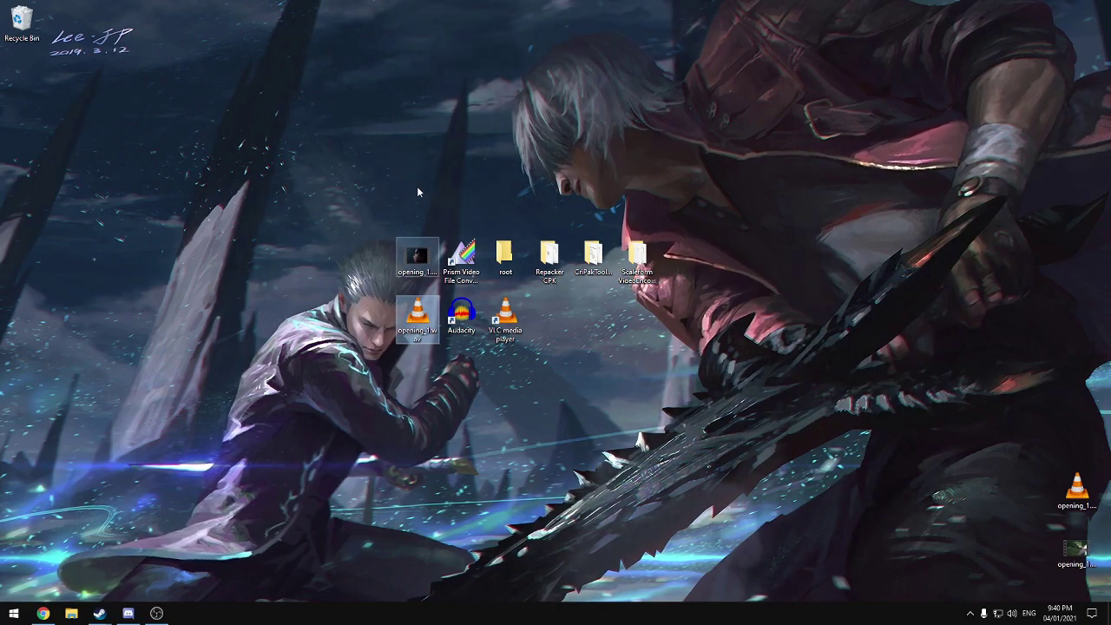
pyautogui.moveTo(439, 333); pyautogui.dragTo(441, 339)
pyautogui.click(450, 358)
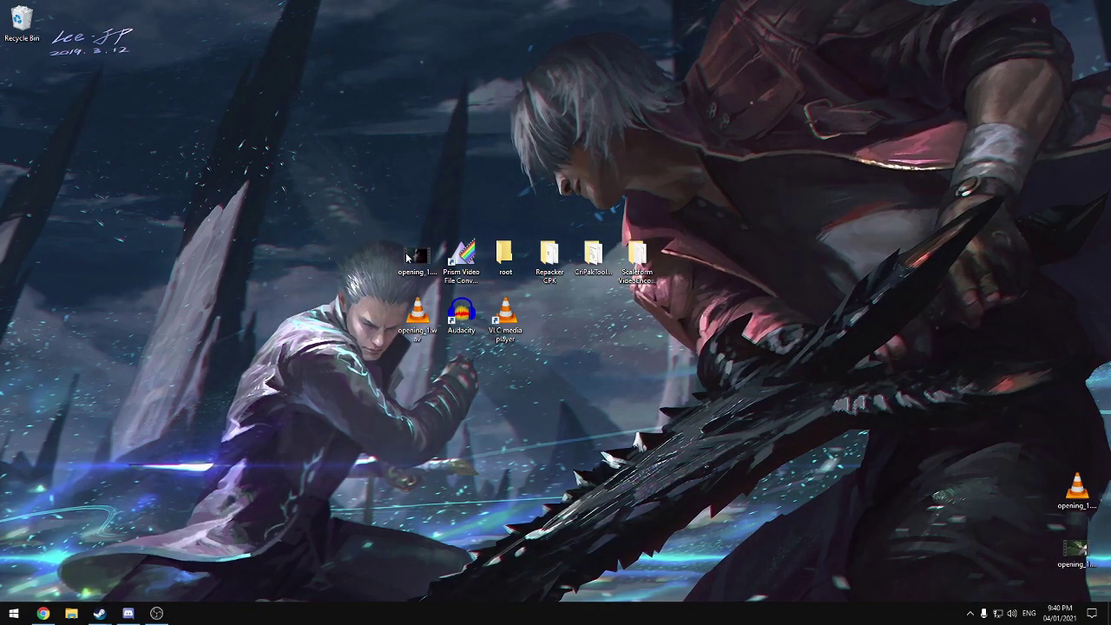
# Launch ScaleformVideoEncoder.exe from its folder and set opening_1.avi as the input video
pyautogui.doubleClick(644, 262)
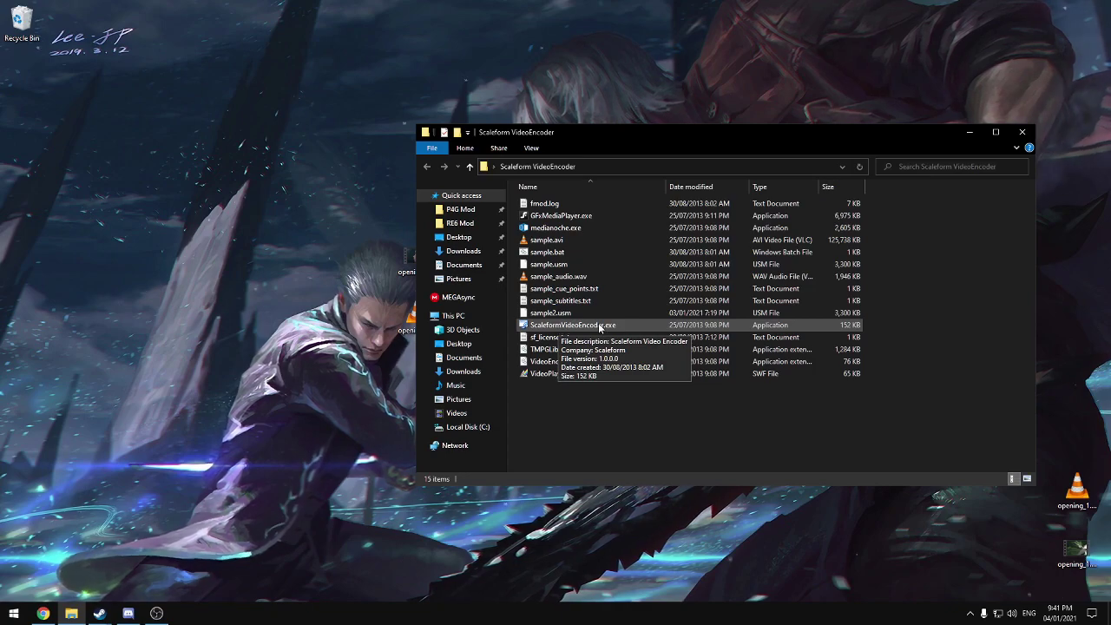
pyautogui.click(599, 327)
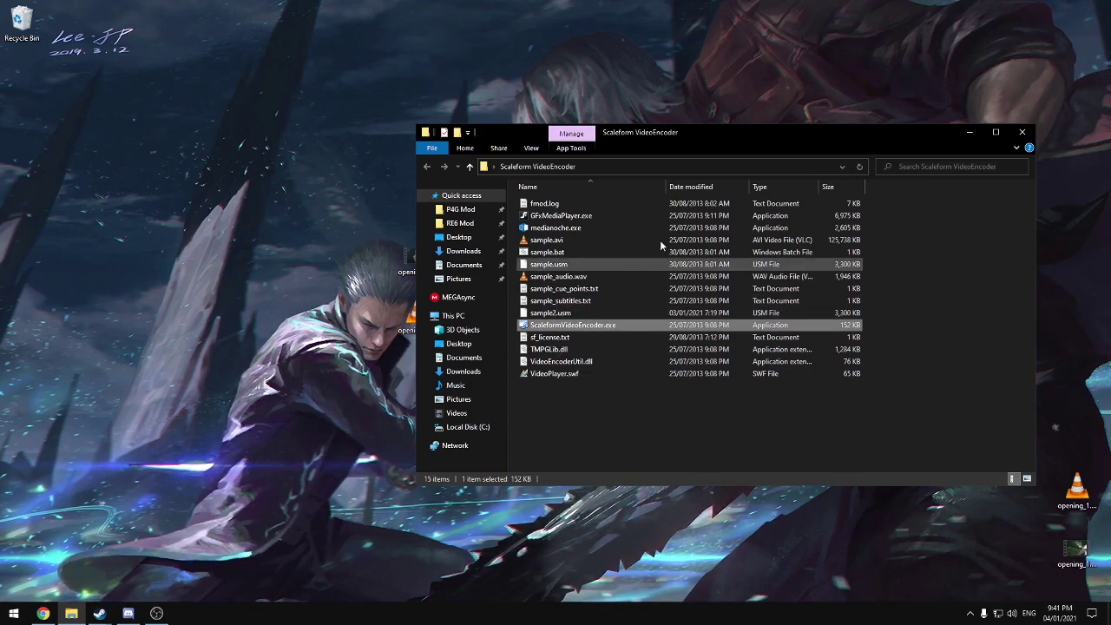
pyautogui.click(1022, 131)
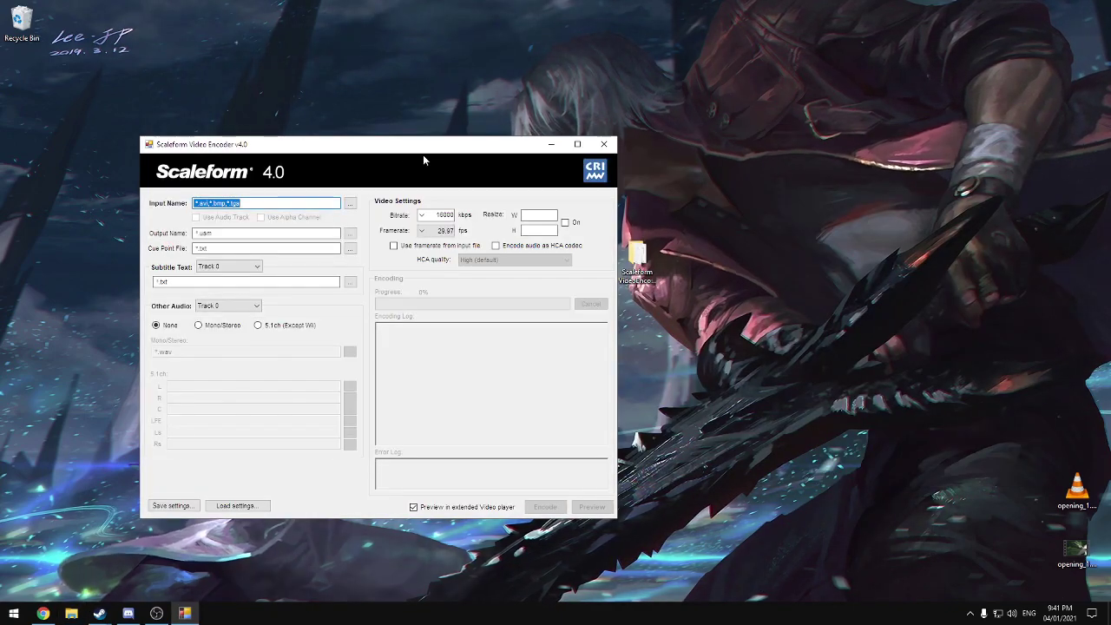
pyautogui.moveTo(422, 155); pyautogui.dragTo(666, 102)
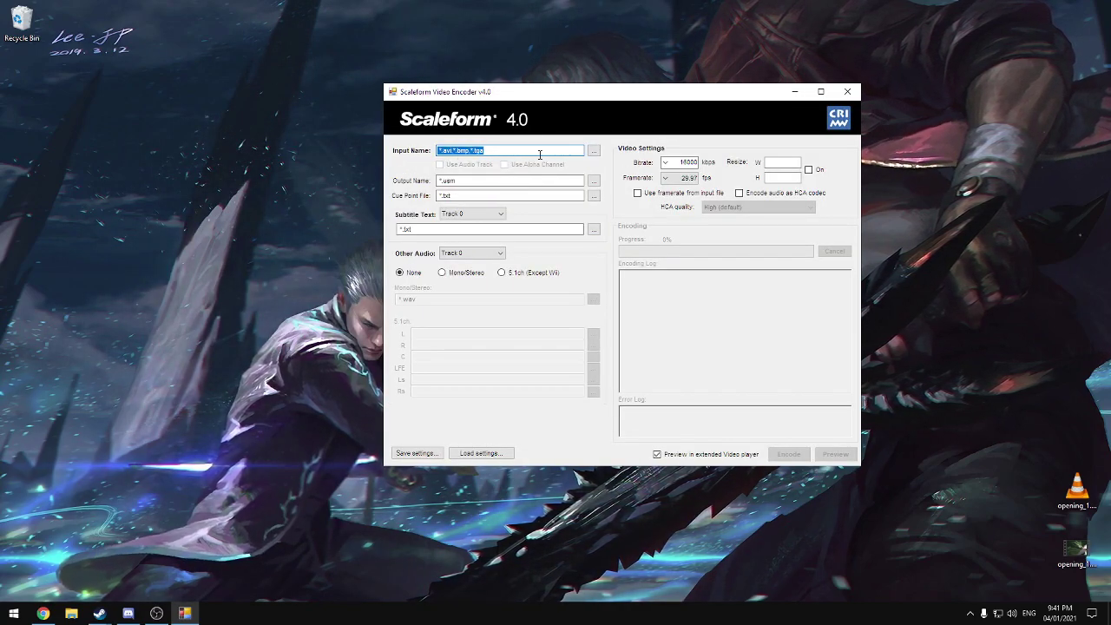
pyautogui.click(594, 152)
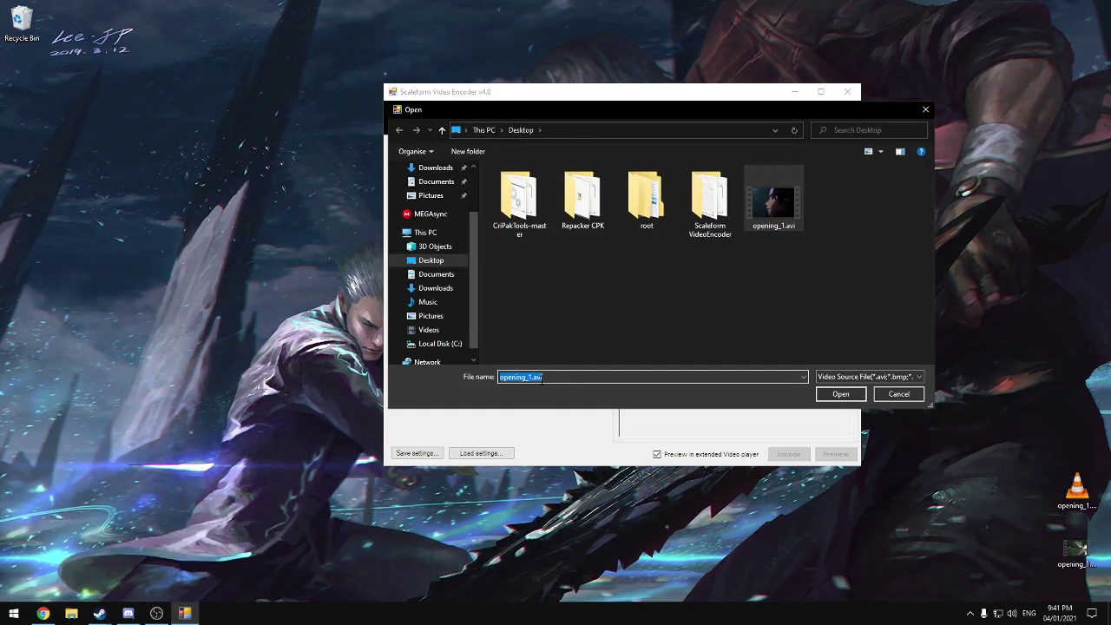
pyautogui.click(842, 393)
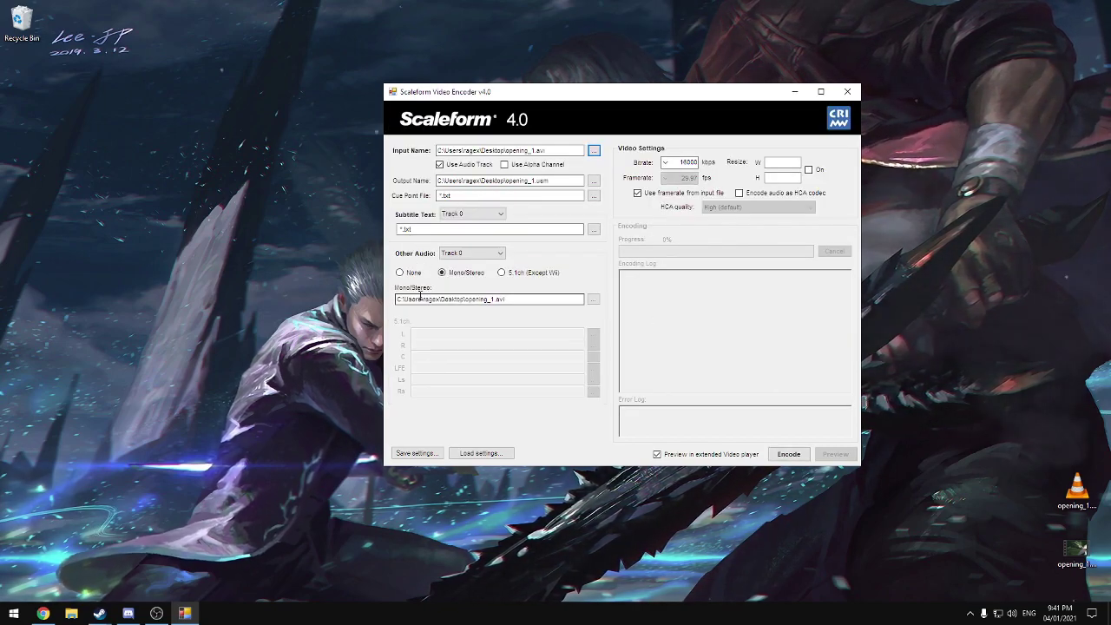
# Set opening_1.wav as the Mono/Stereo audio file
pyautogui.click(594, 299)
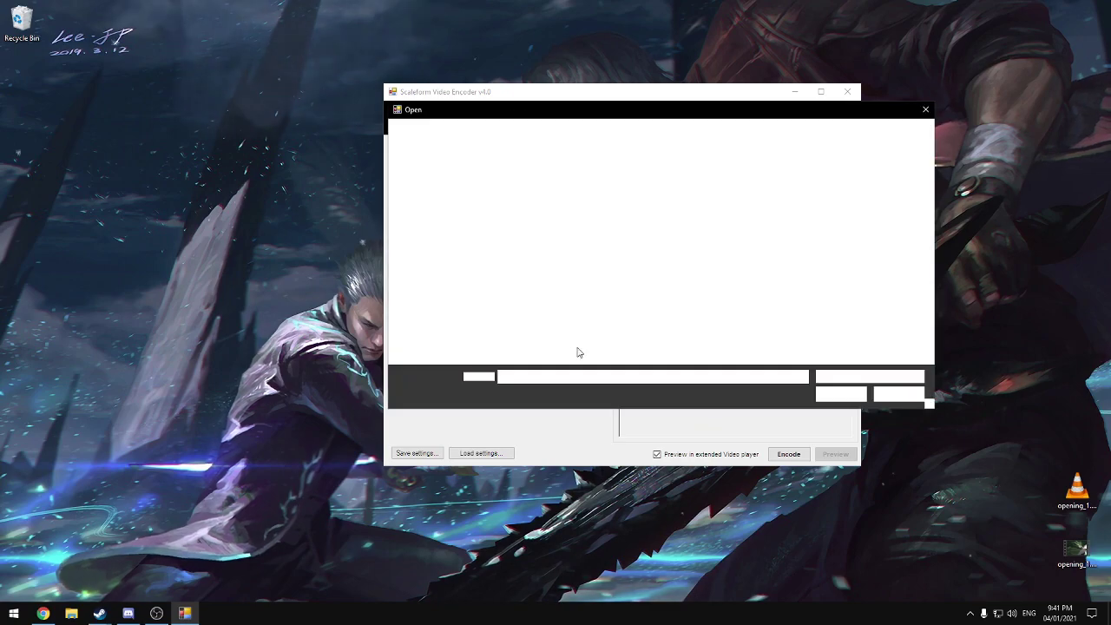
pyautogui.click(782, 224)
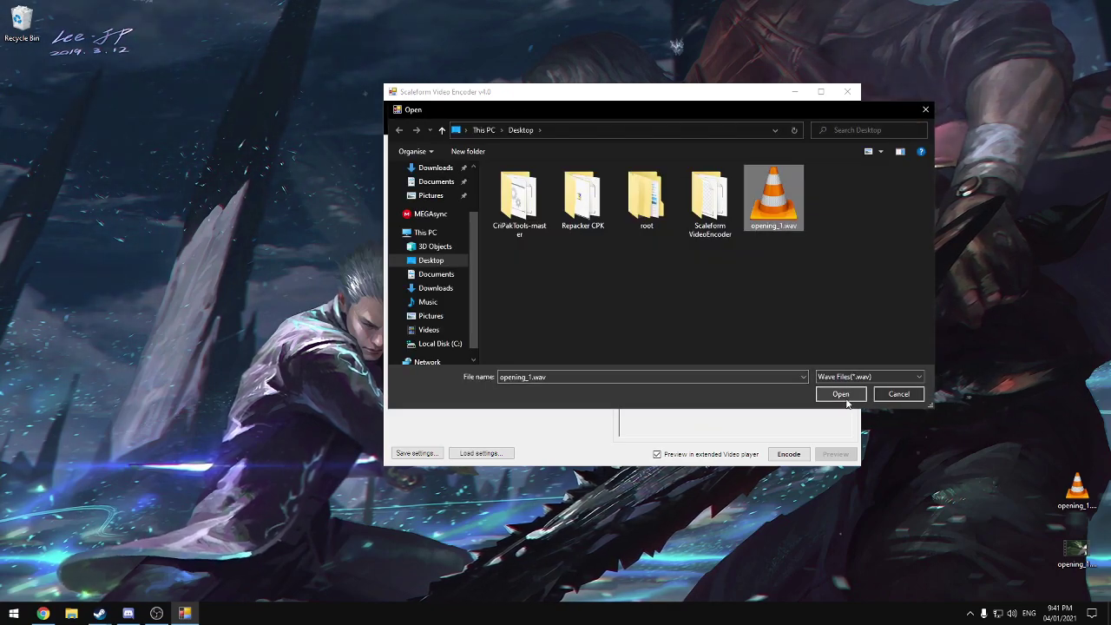
pyautogui.click(841, 394)
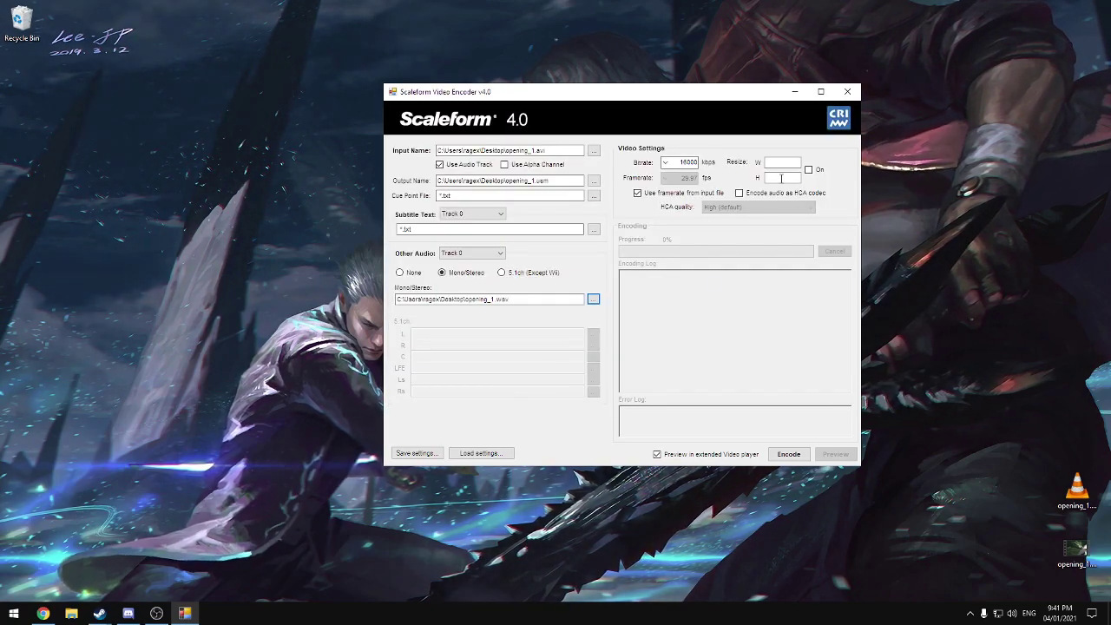
# Encode opening_1.usm until the log reports End Encoding! at 100%, then close the encoder
pyautogui.click(790, 455)
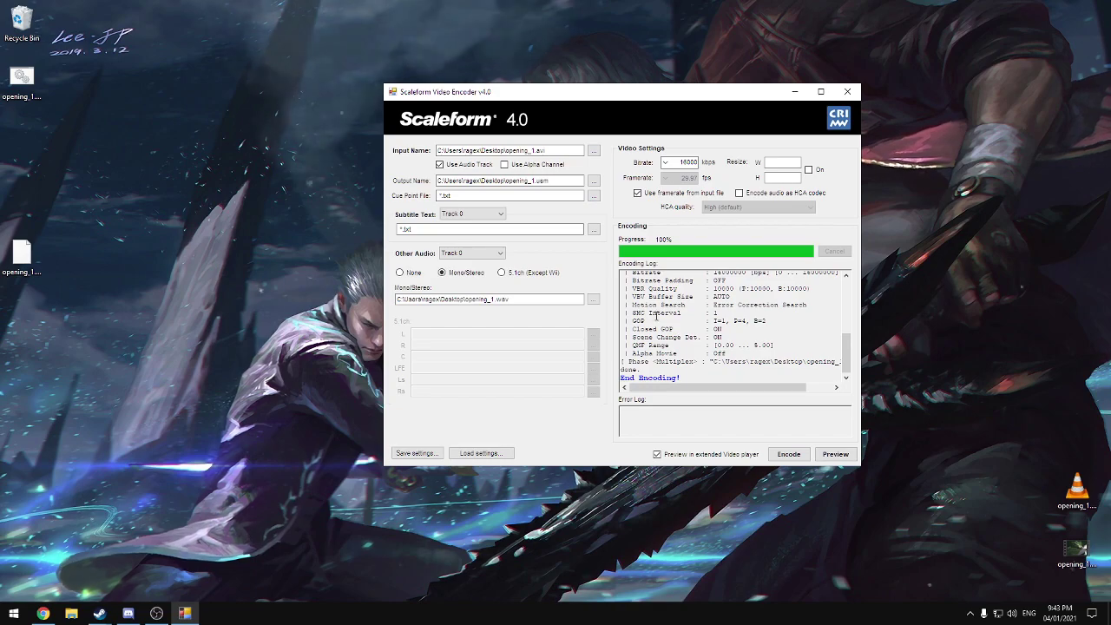
pyautogui.moveTo(621, 378); pyautogui.dragTo(681, 378)
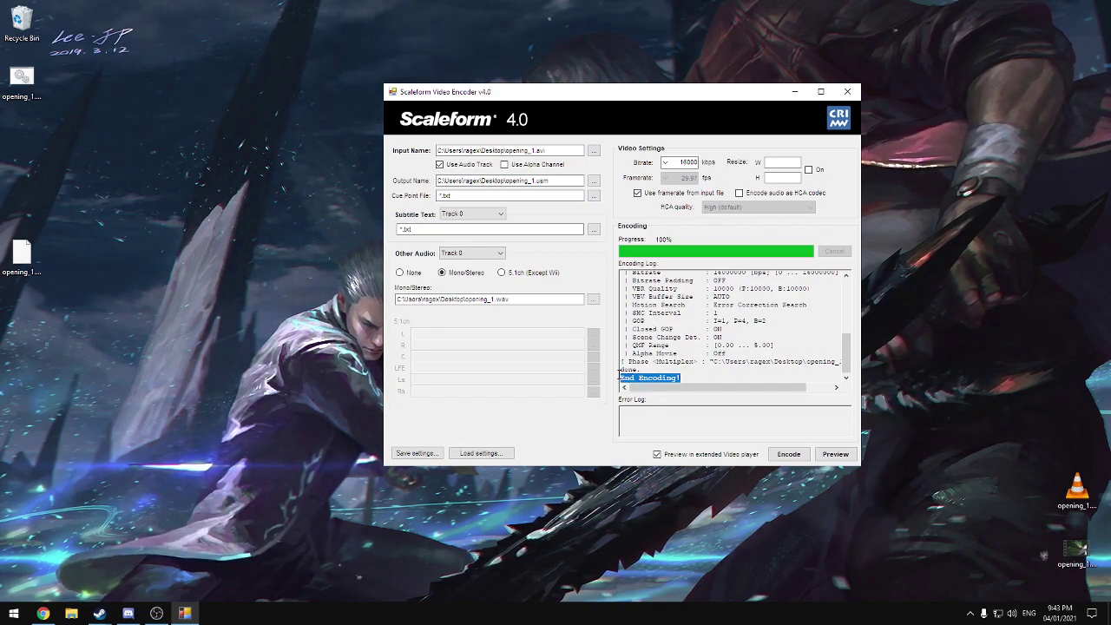
pyautogui.click(681, 382)
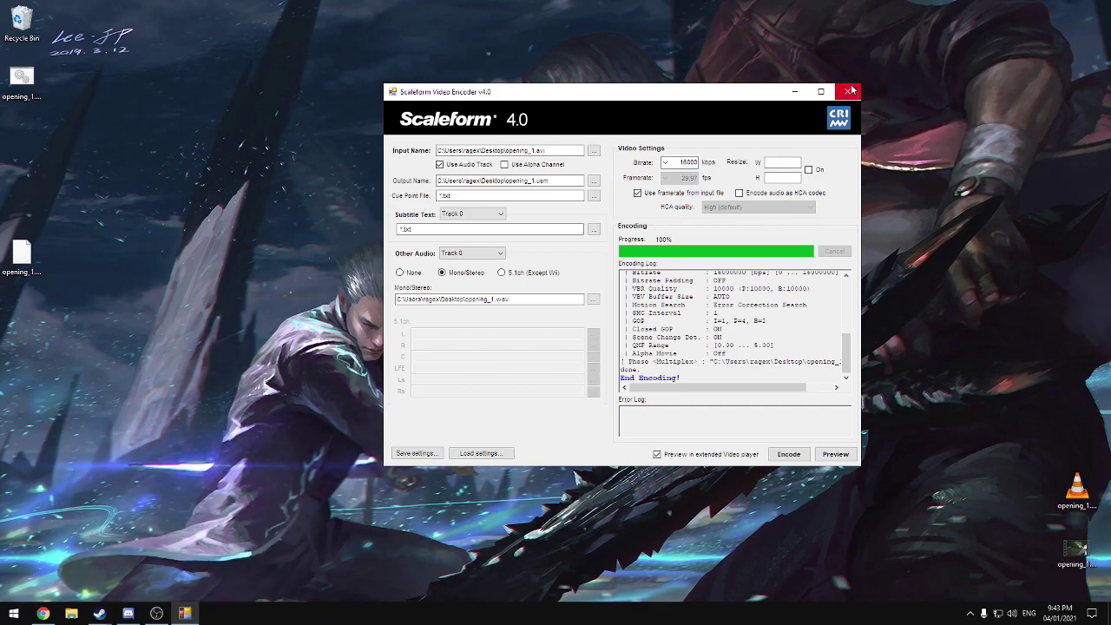
pyautogui.click(849, 91)
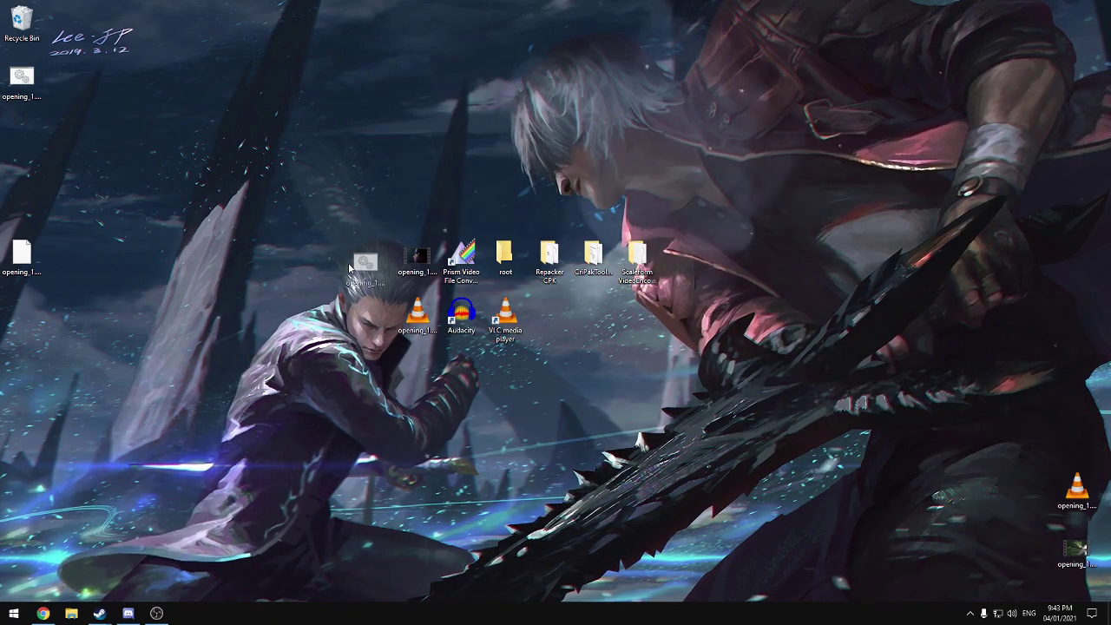
# Delete the opening_1 batch file to the Recycle Bin and move opening_1.usm into its slot
pyautogui.moveTo(349, 267); pyautogui.dragTo(350, 265)
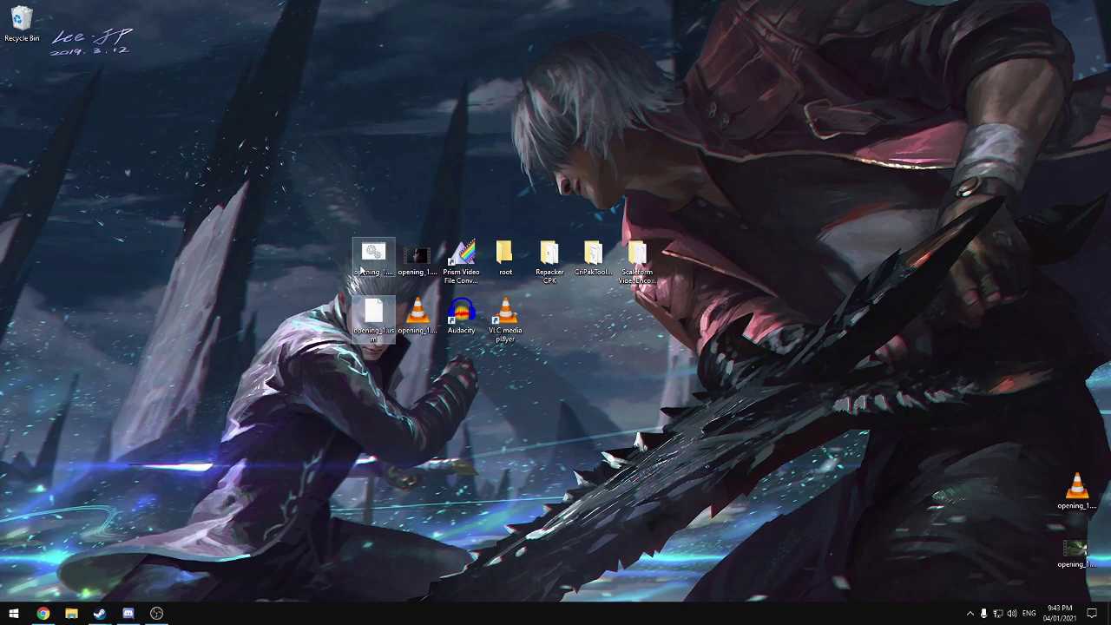
pyautogui.moveTo(387, 278); pyautogui.dragTo(18, 29)
pyautogui.moveTo(382, 326); pyautogui.dragTo(388, 282)
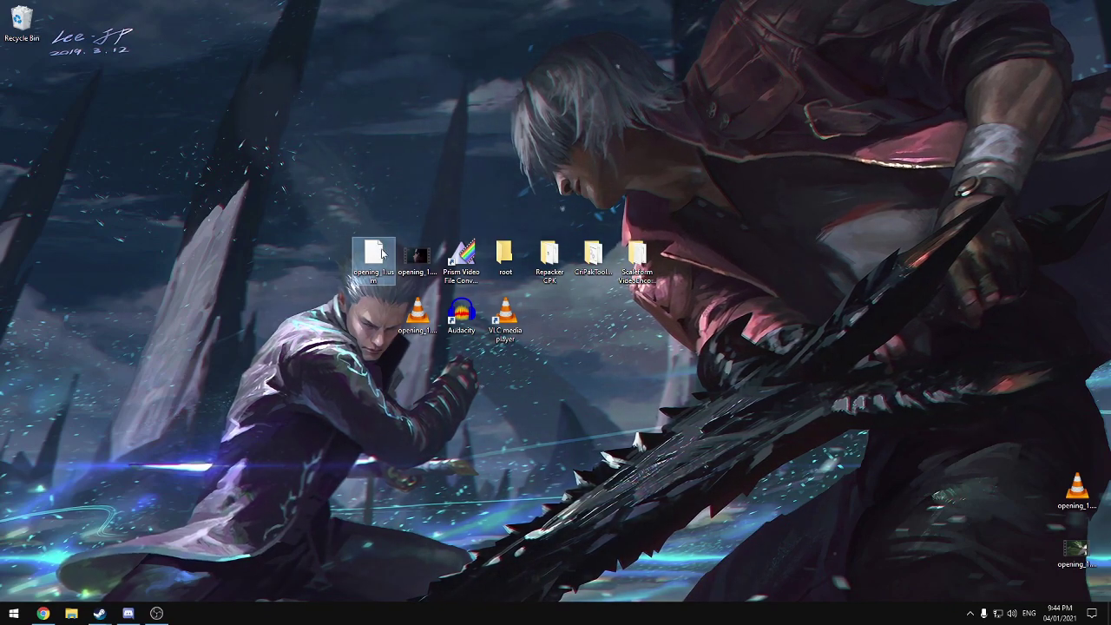
# Open CriPakTools-master, then open Naruto Storm 4's Properties > Local Files in Steam
pyautogui.click(501, 428)
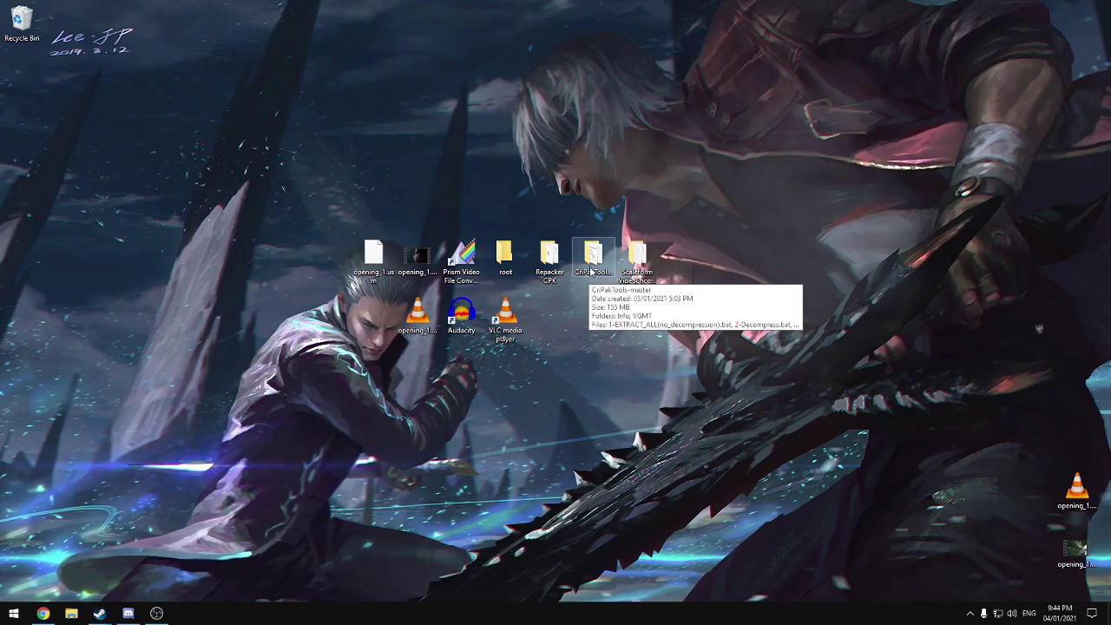
pyautogui.doubleClick(598, 279)
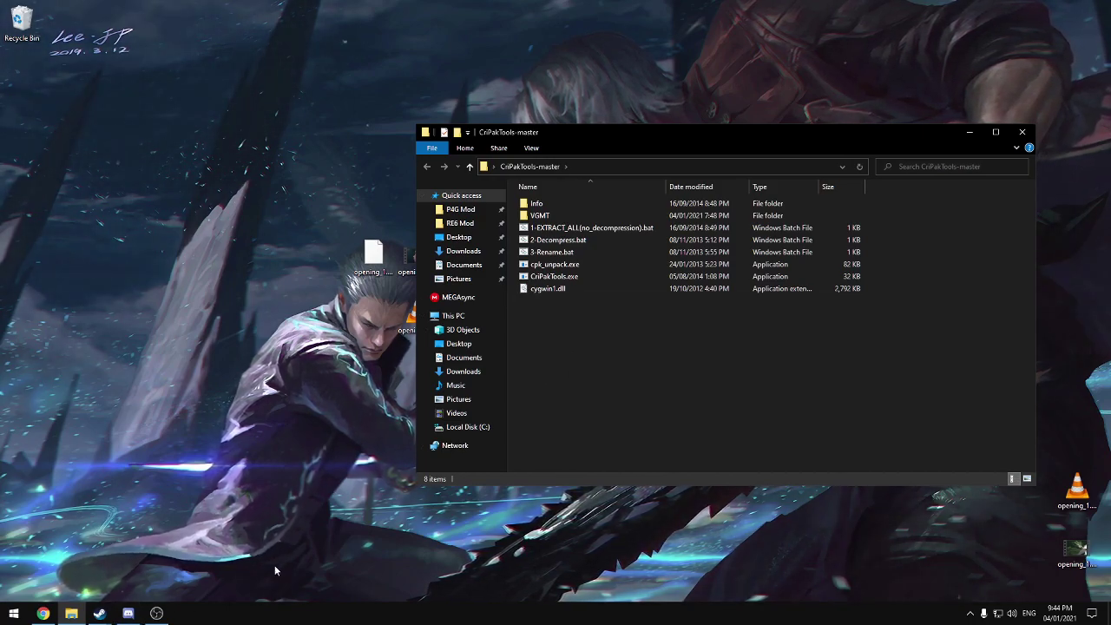
pyautogui.moveTo(99, 613)
pyautogui.click(183, 524)
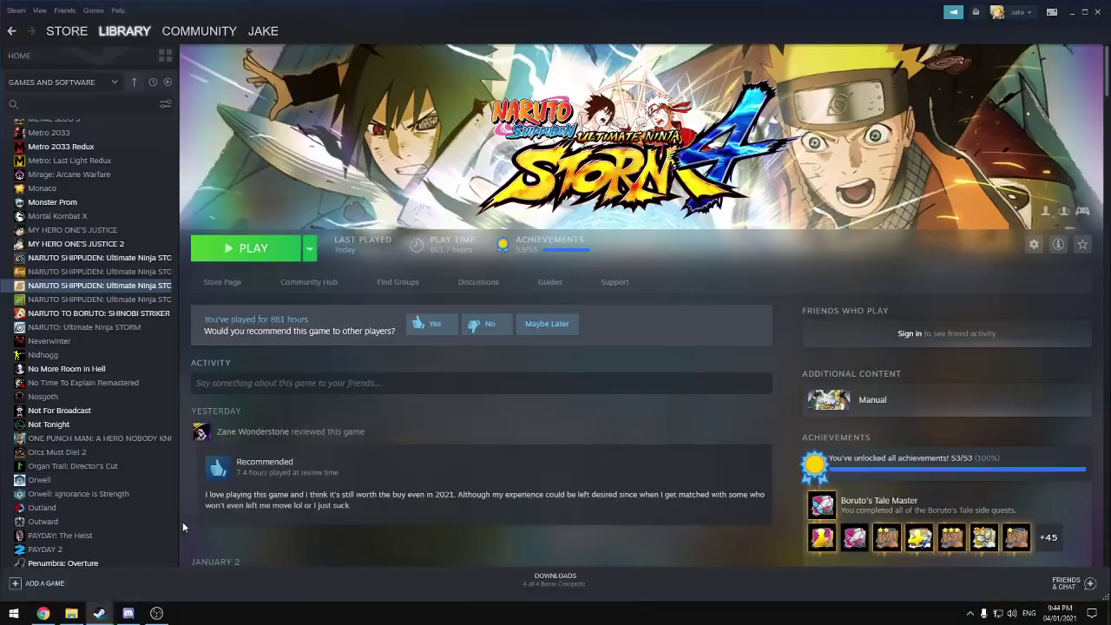
pyautogui.rightClick(73, 286)
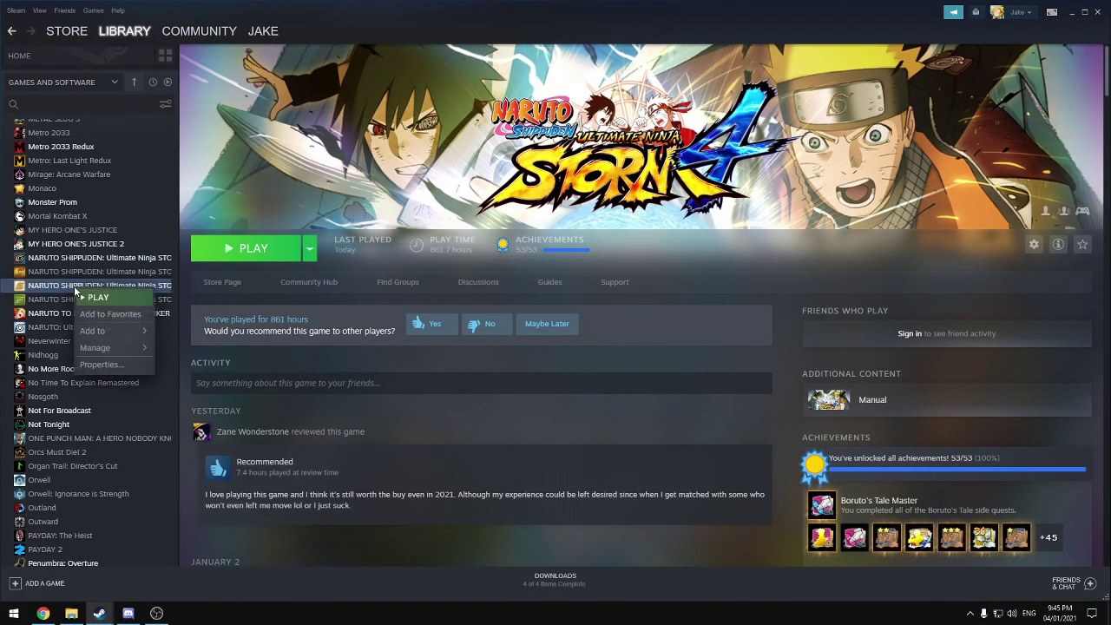
pyautogui.click(98, 364)
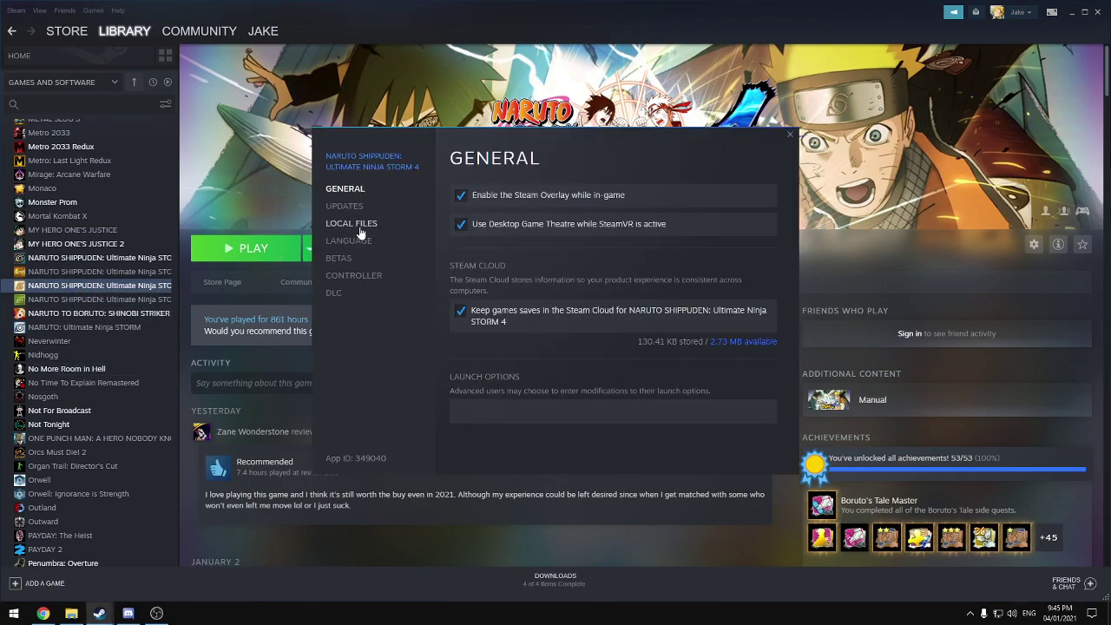
pyautogui.click(356, 225)
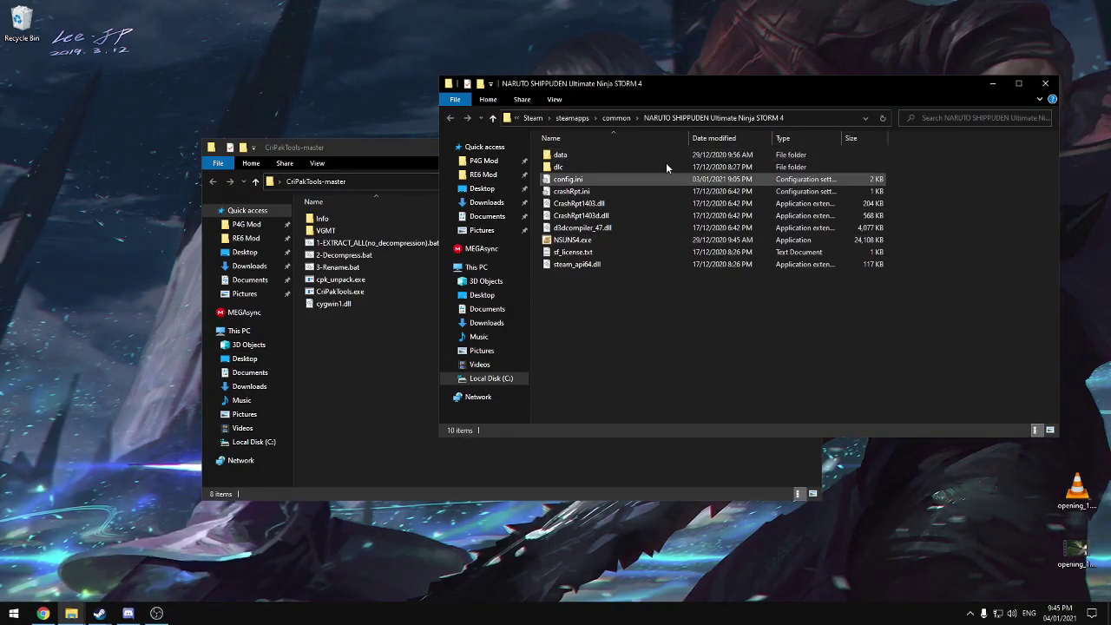
# Go to data\patch\12 in the game folder and copy sound.cpk (141 MB) to the desktop
pyautogui.doubleClick(573, 158)
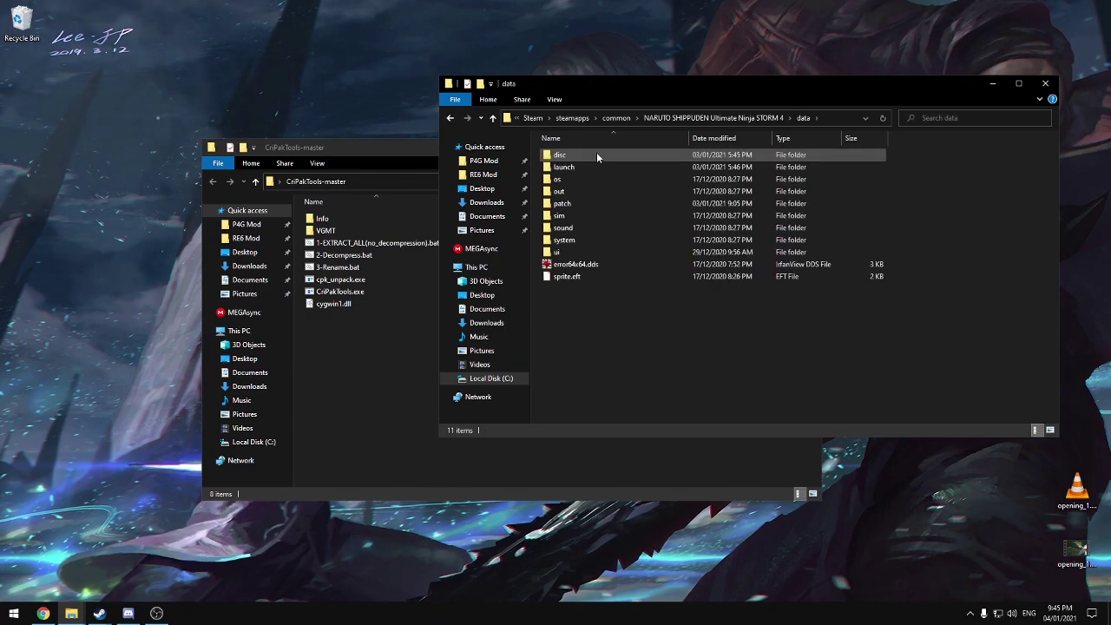
pyautogui.doubleClick(569, 205)
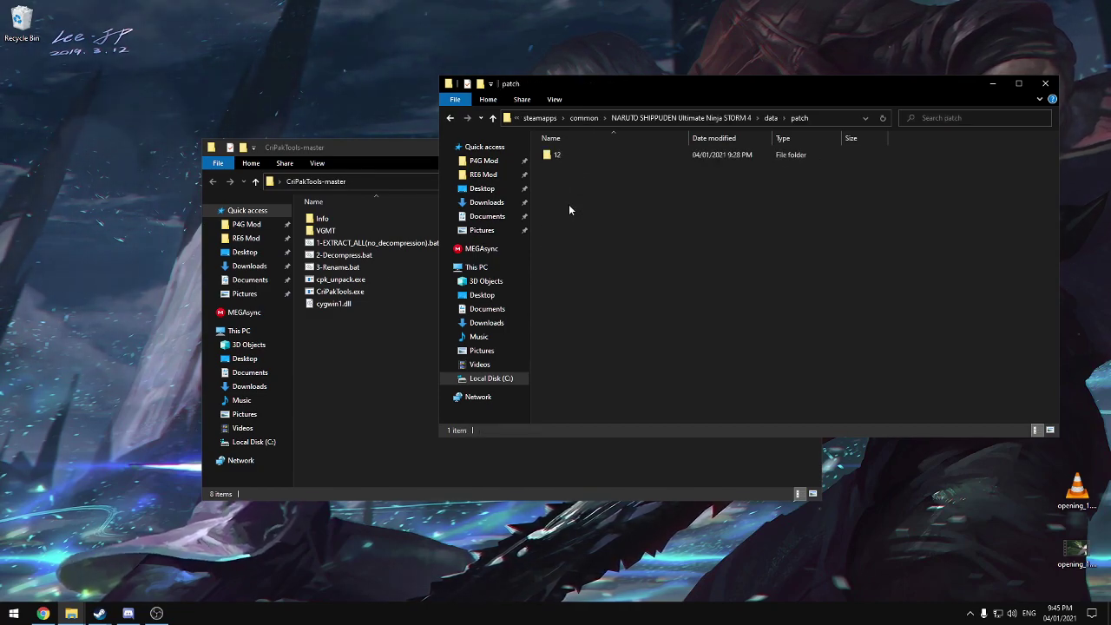
pyautogui.doubleClick(567, 157)
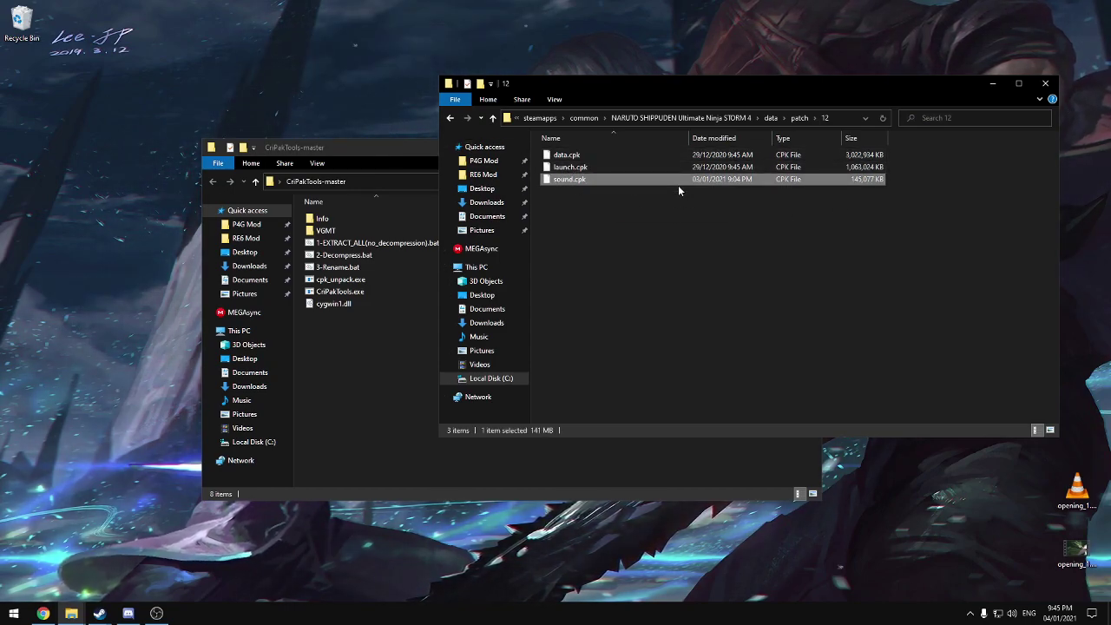
pyautogui.click(608, 167)
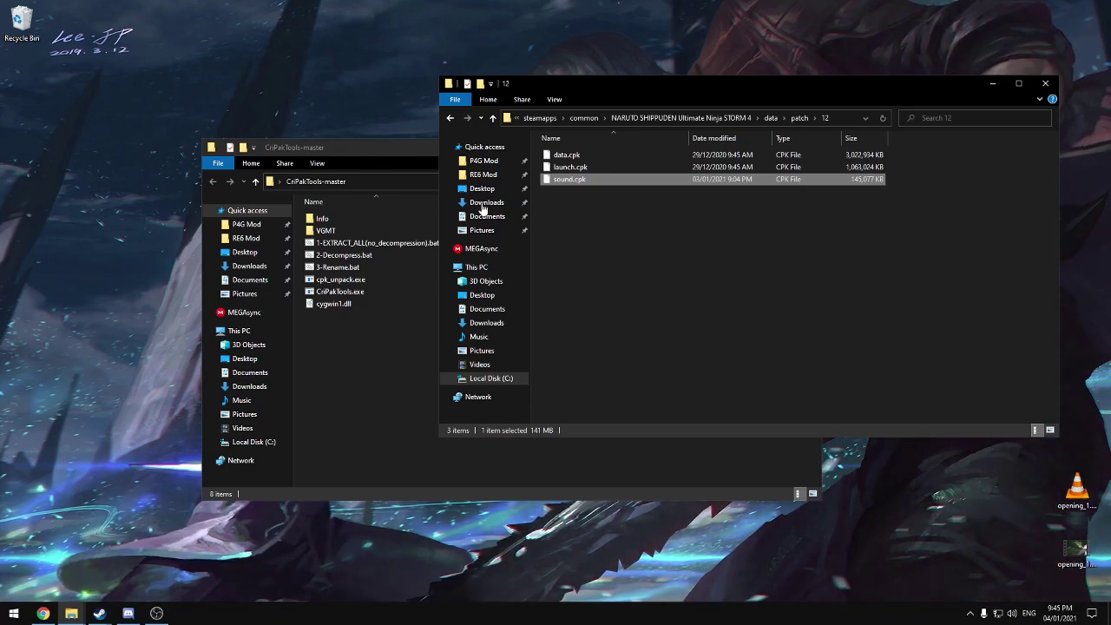
pyautogui.click(854, 169)
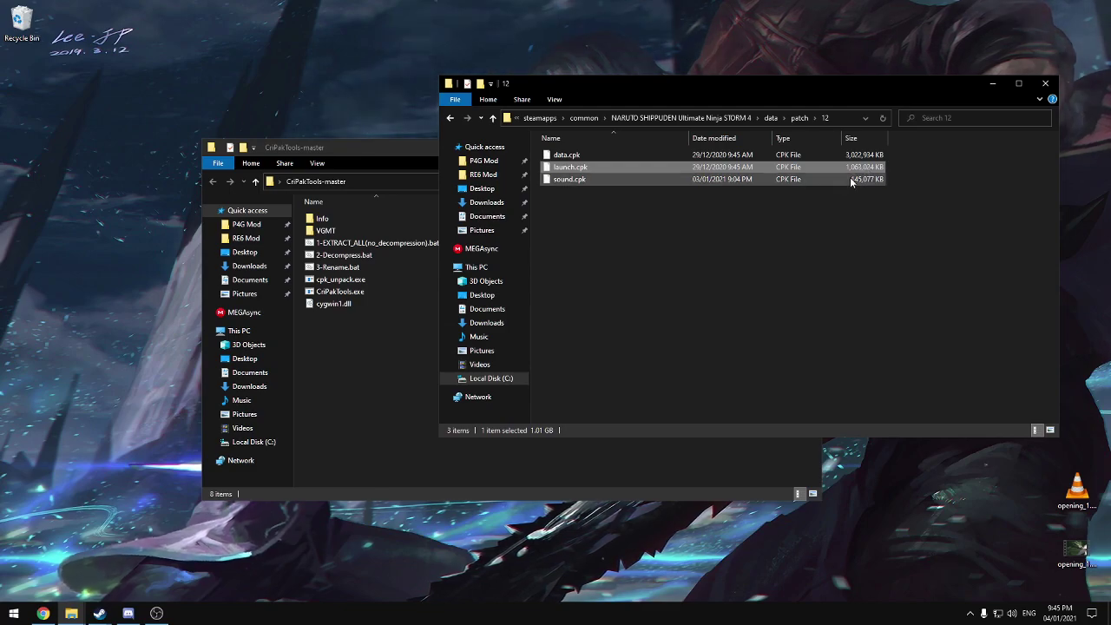
pyautogui.click(617, 179)
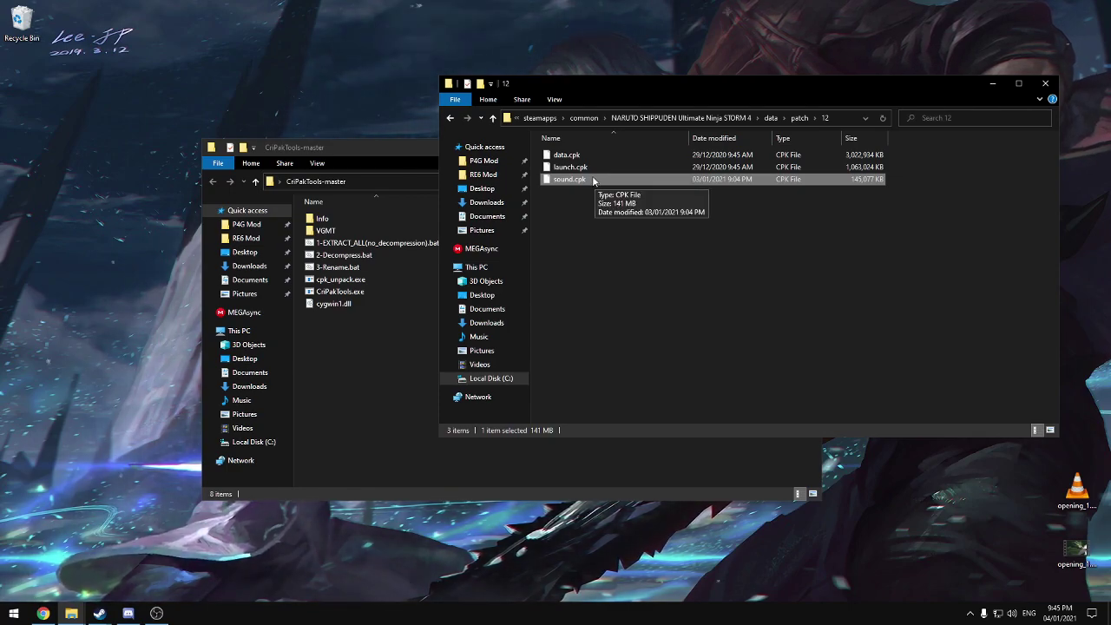
pyautogui.moveTo(594, 180); pyautogui.dragTo(639, 222)
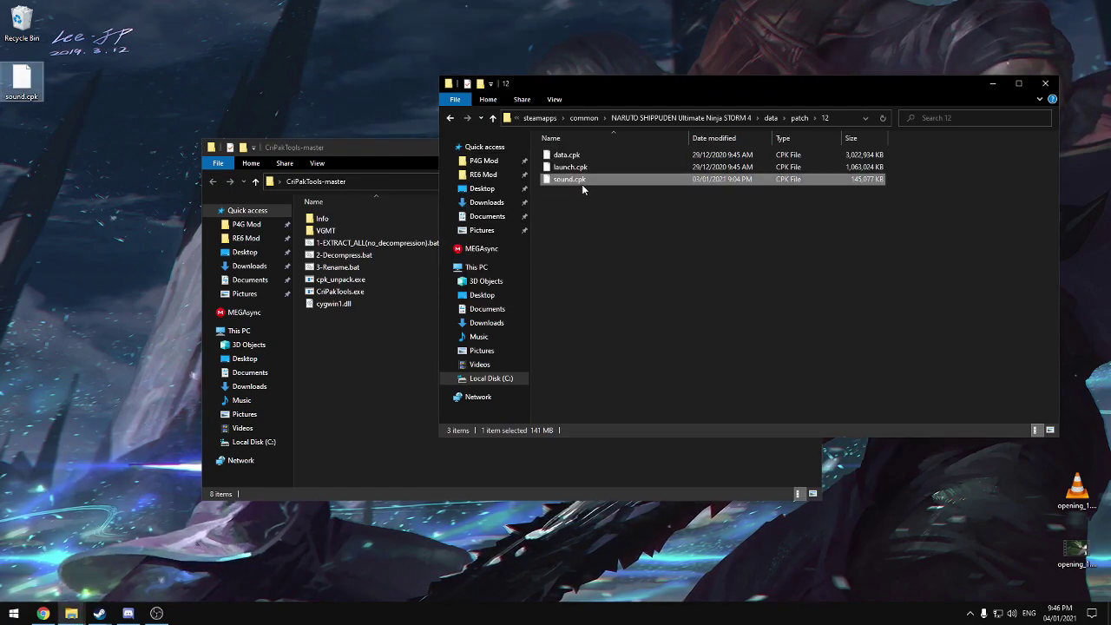
# Copy sound.cpk into CriPakTools-master and drop it on the extract batch script to unpack it
pyautogui.moveTo(588, 184); pyautogui.dragTo(381, 138)
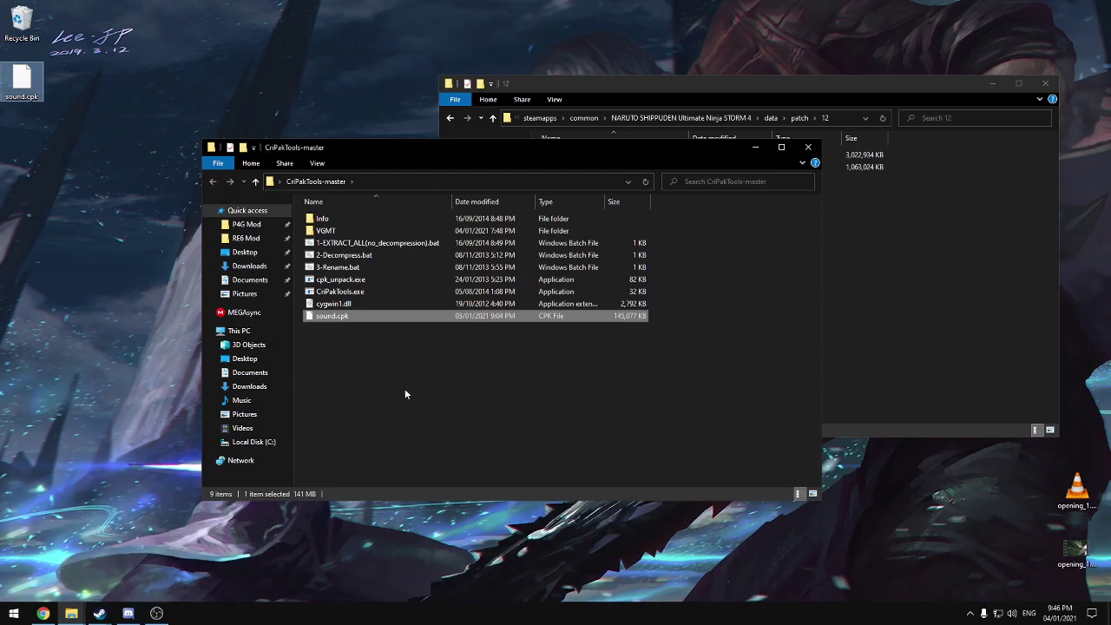
pyautogui.click(338, 333)
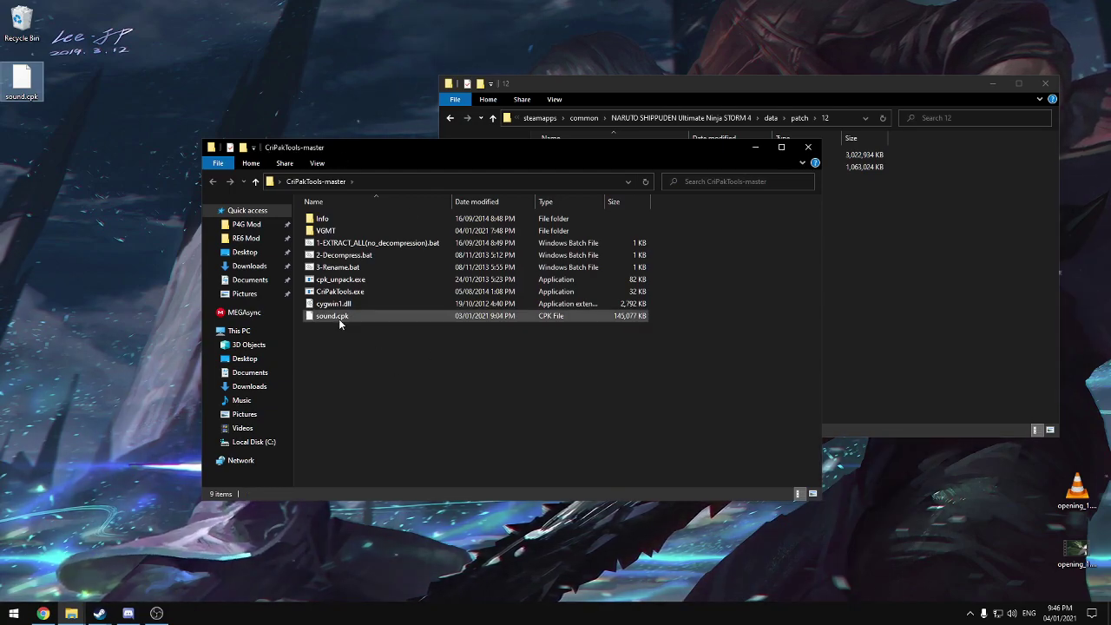
pyautogui.moveTo(338, 318); pyautogui.dragTo(429, 247)
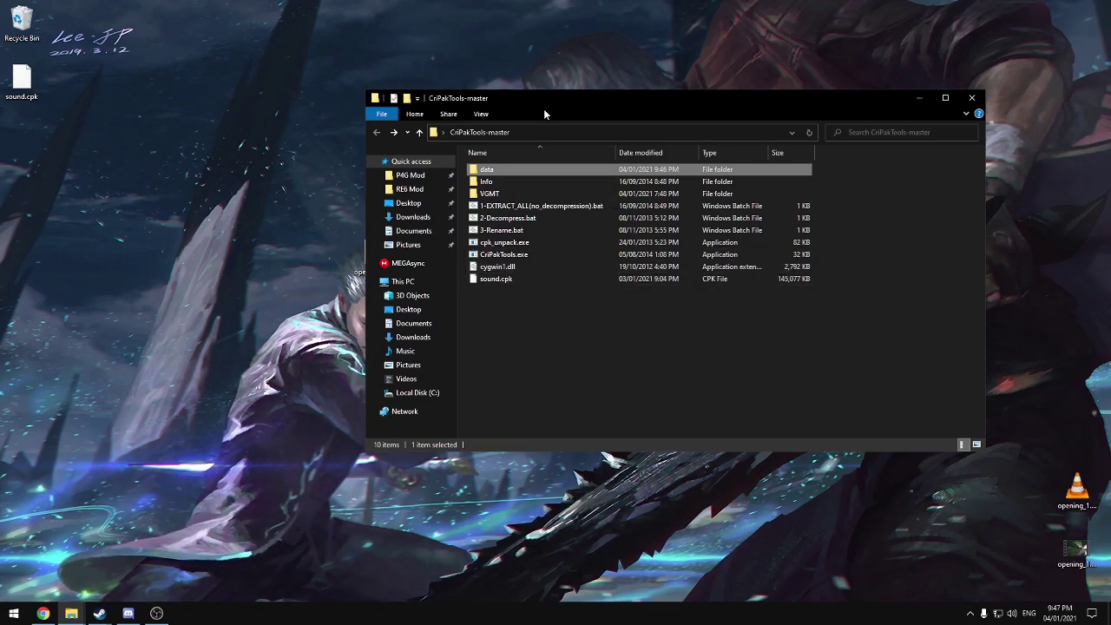
pyautogui.moveTo(638, 118); pyautogui.dragTo(844, 97)
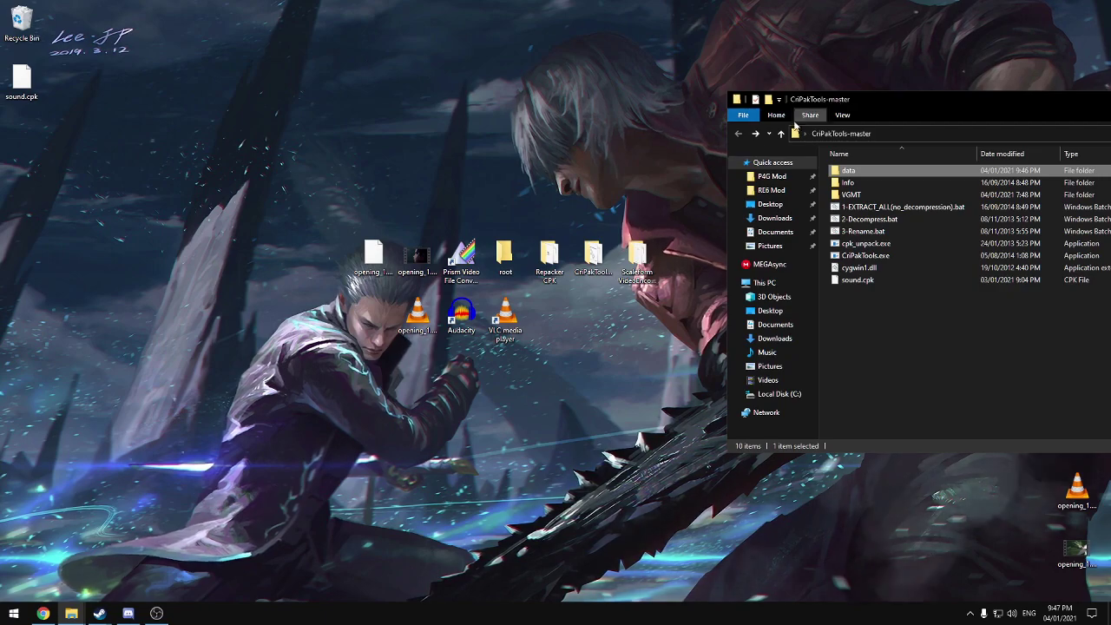
# Move the extracted data folder from CriPakTools-master into the desktop root folder
pyautogui.click(516, 268)
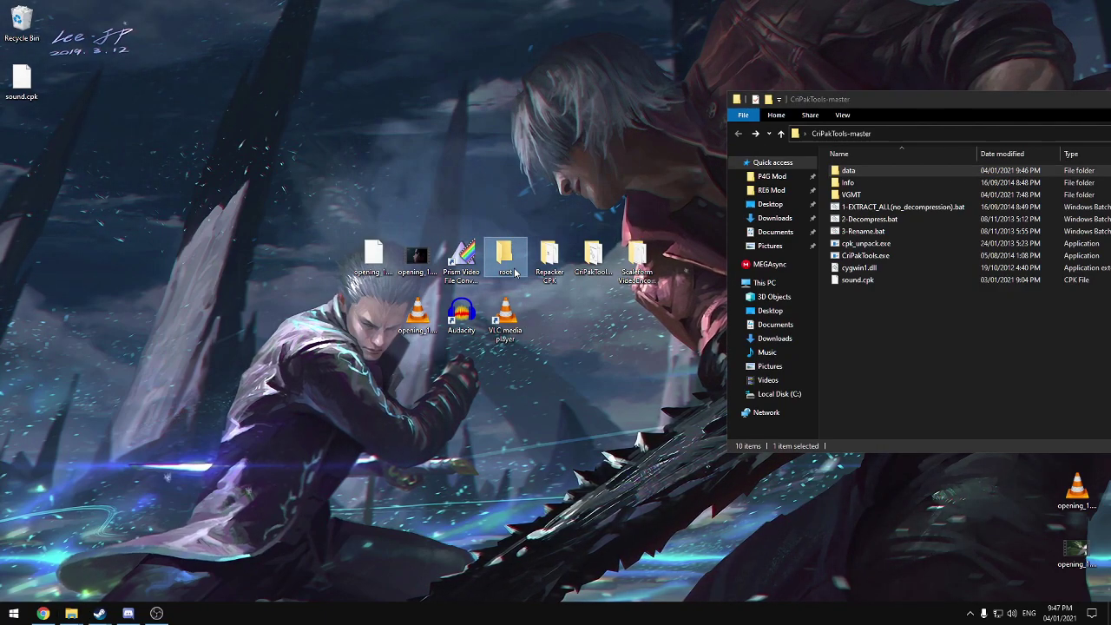
pyautogui.rightClick(412, 198)
pyautogui.moveTo(504, 305)
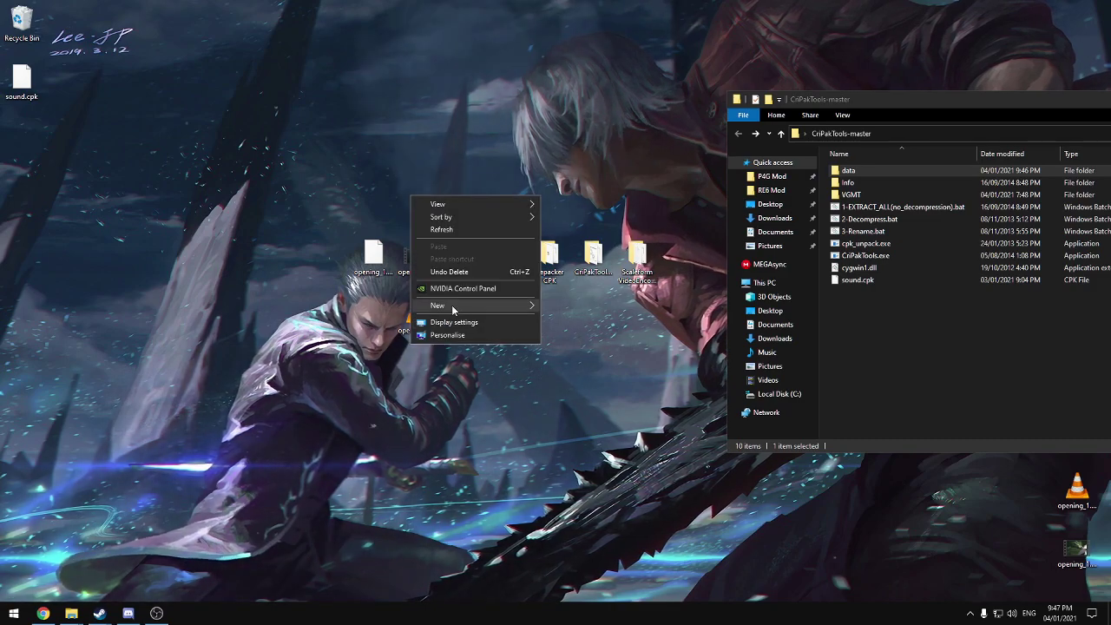
pyautogui.click(547, 294)
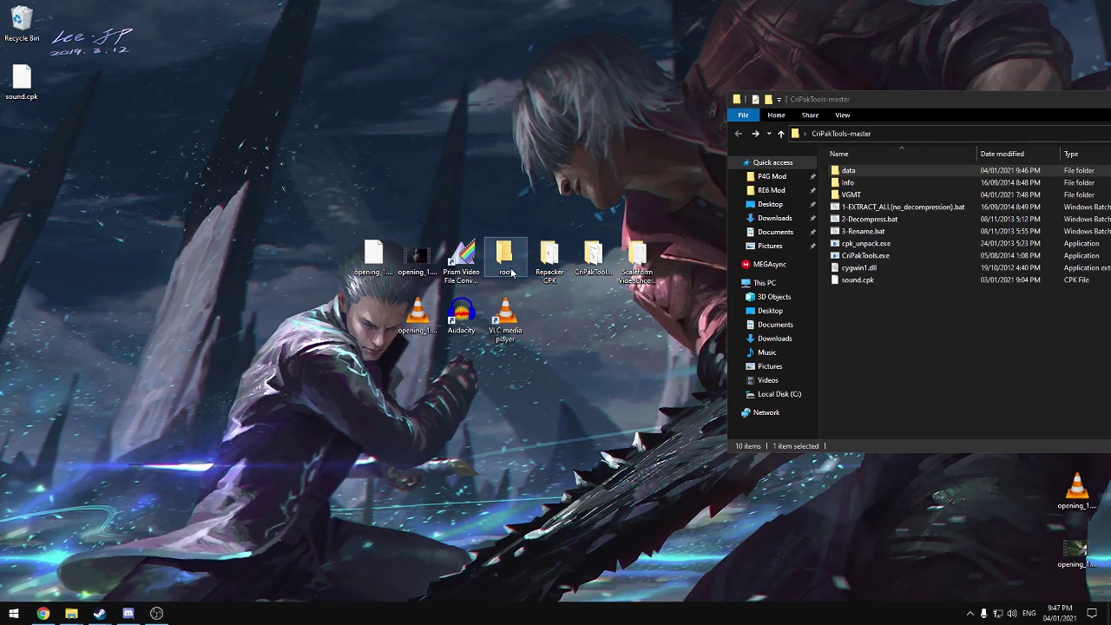
pyautogui.moveTo(507, 257); pyautogui.dragTo(550, 252)
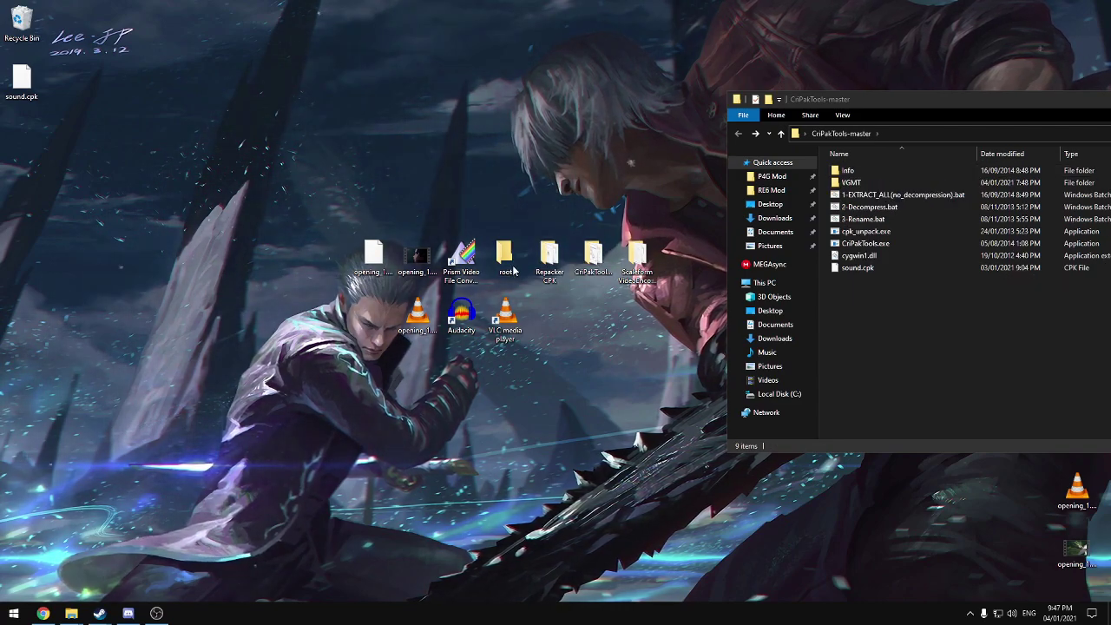
pyautogui.doubleClick(513, 270)
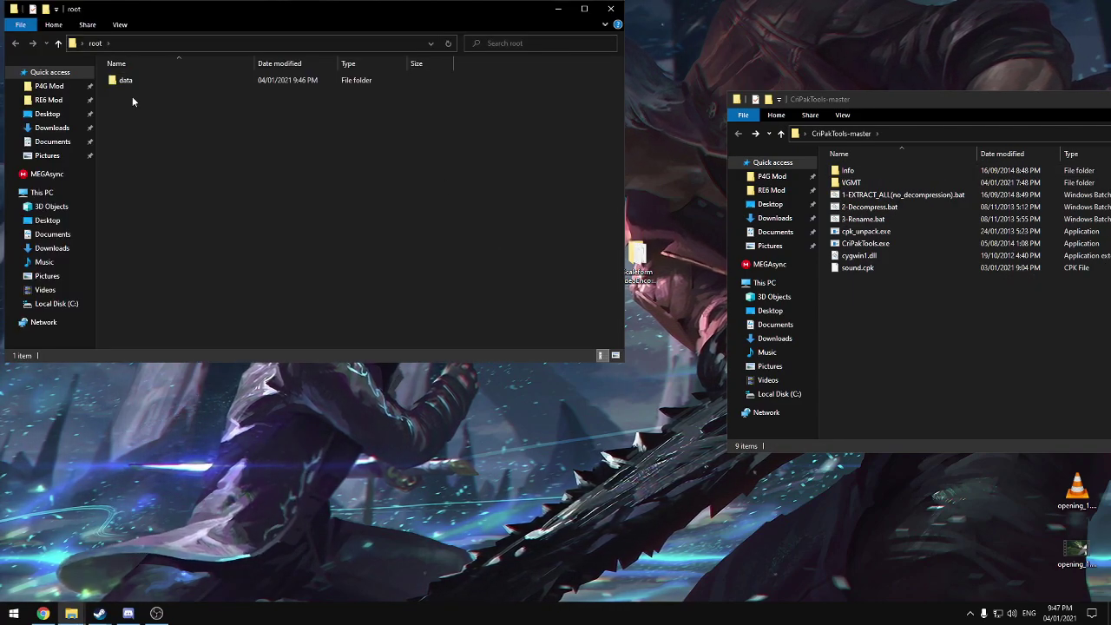
# Inside root\data, create a new folder named movie beside sound
pyautogui.doubleClick(132, 80)
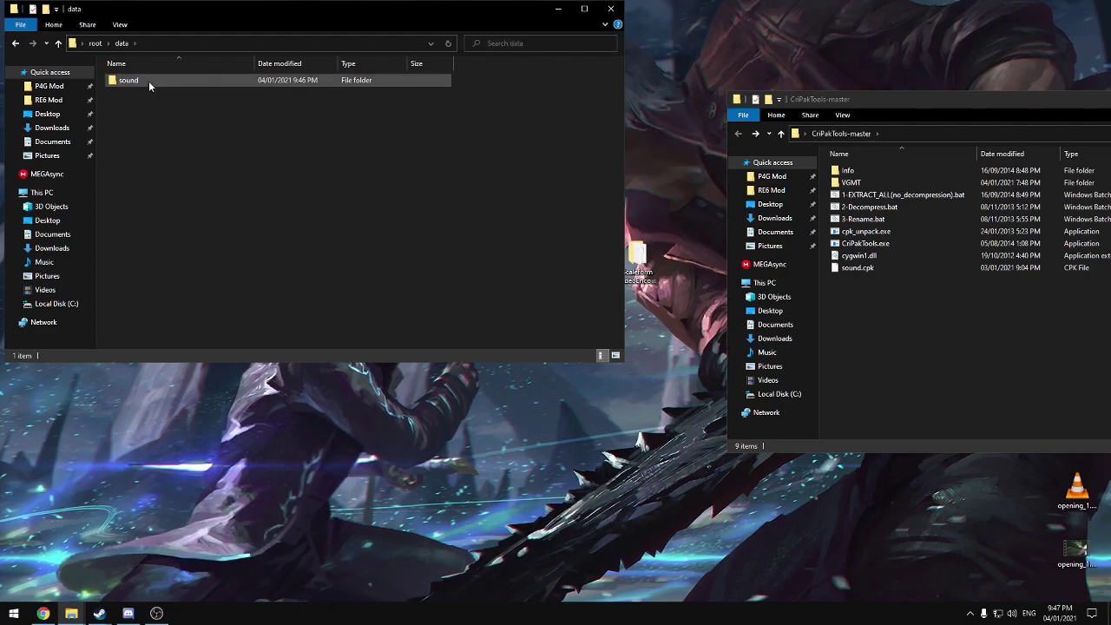
pyautogui.rightClick(163, 138)
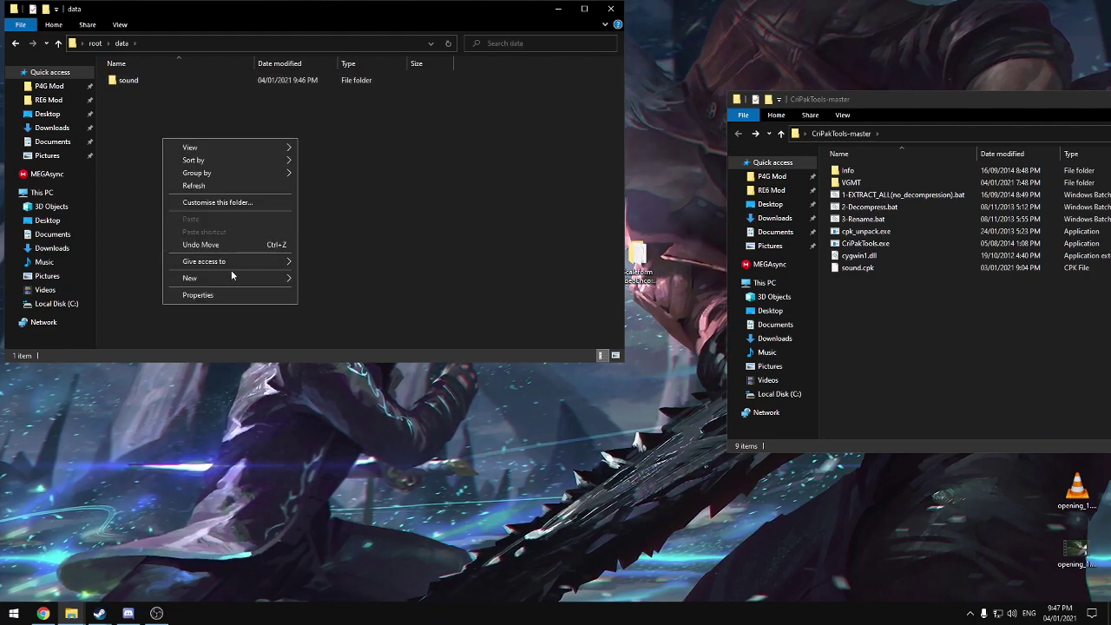
pyautogui.moveTo(237, 276)
pyautogui.click(349, 278)
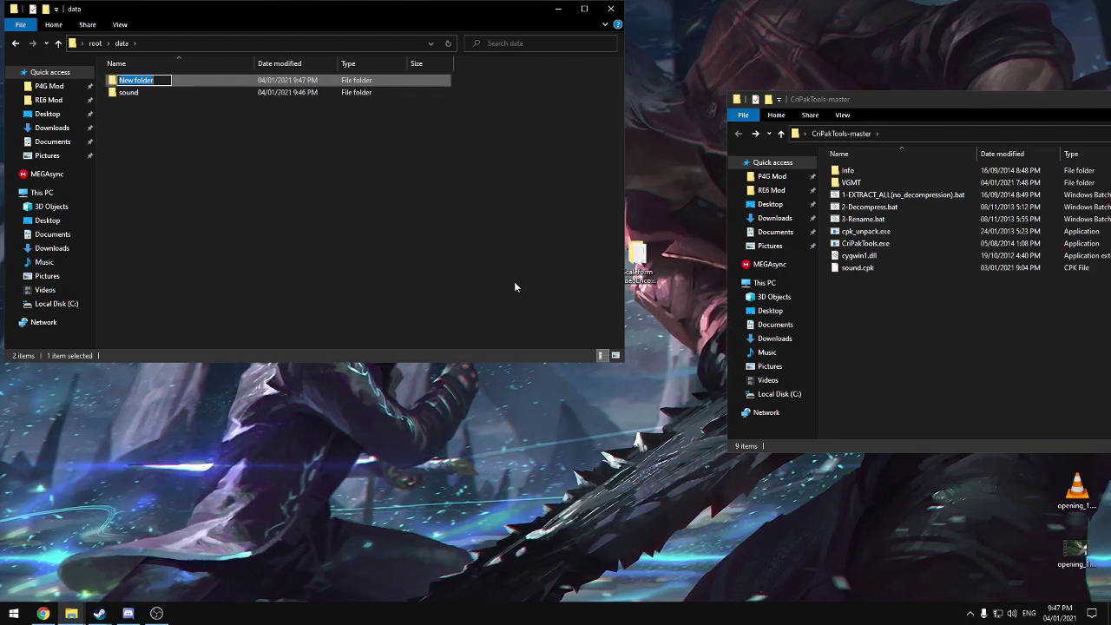
pyautogui.write('movie')
pyautogui.press('Return')
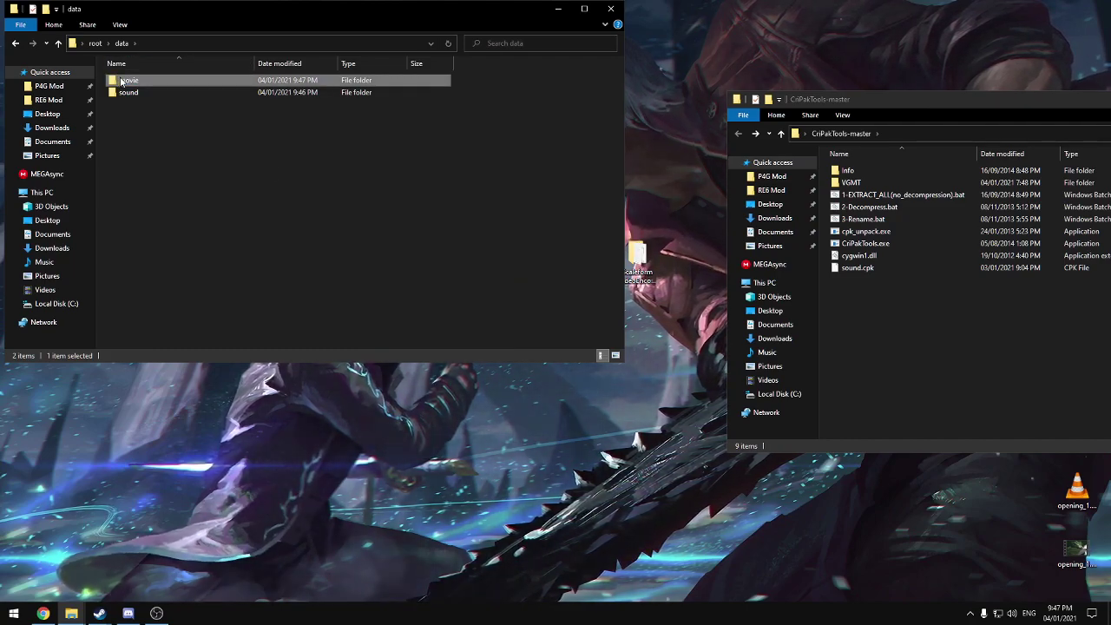
# Move opening_1.usm into root\data\movie and rename it opening_rtb.usm
pyautogui.moveTo(150, 20); pyautogui.dragTo(577, 118)
pyautogui.click(371, 258)
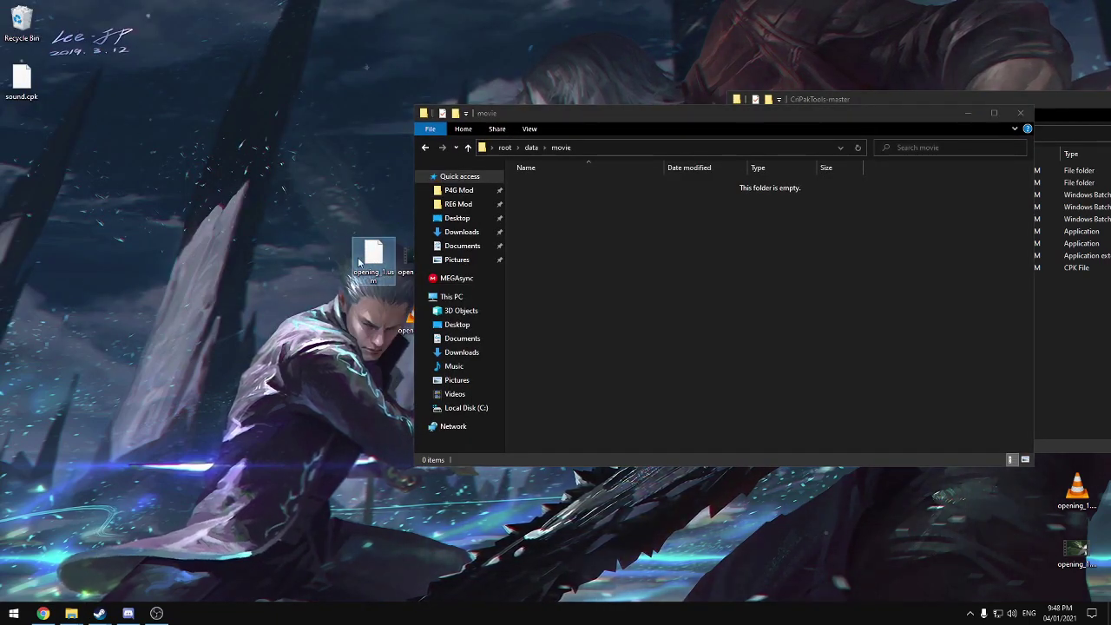
pyautogui.moveTo(609, 190); pyautogui.dragTo(610, 192)
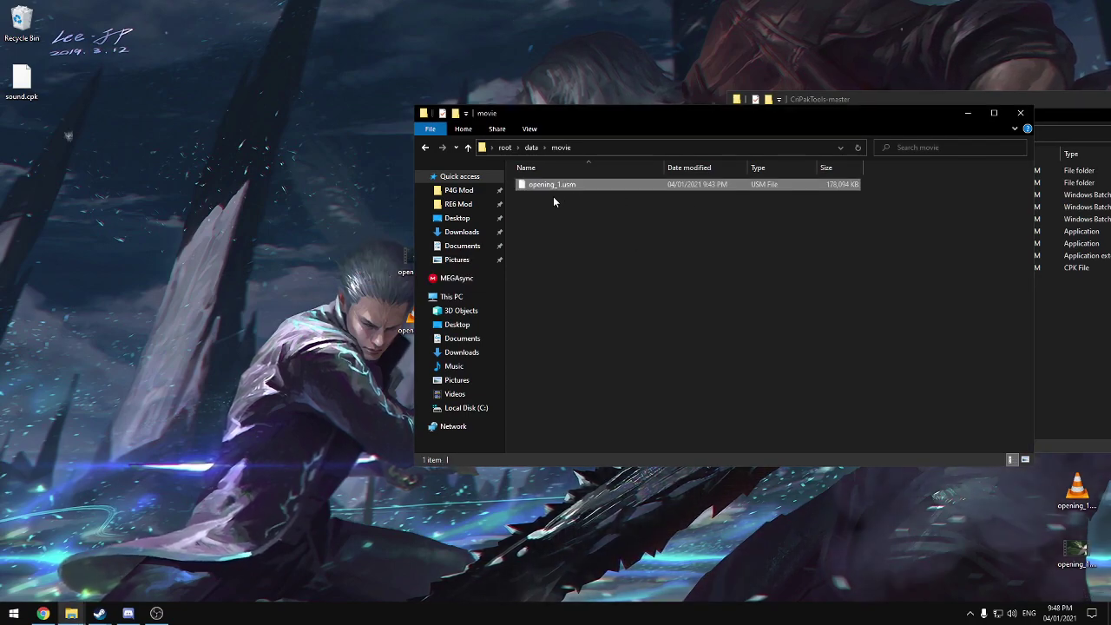
pyautogui.rightClick(553, 184)
pyautogui.click(585, 431)
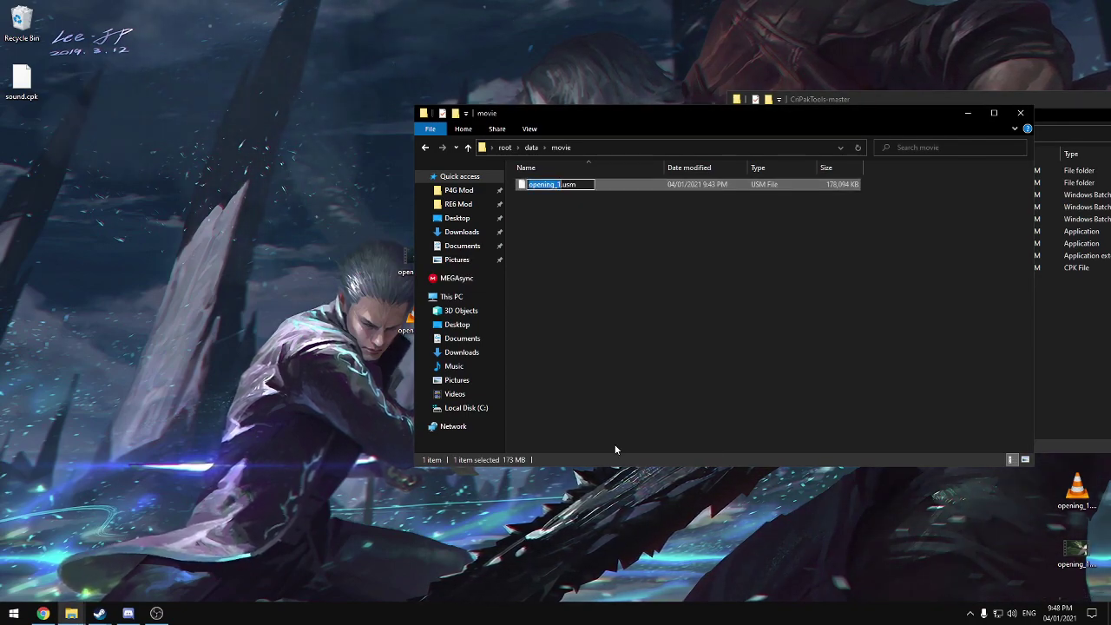
pyautogui.press('BackSpace')
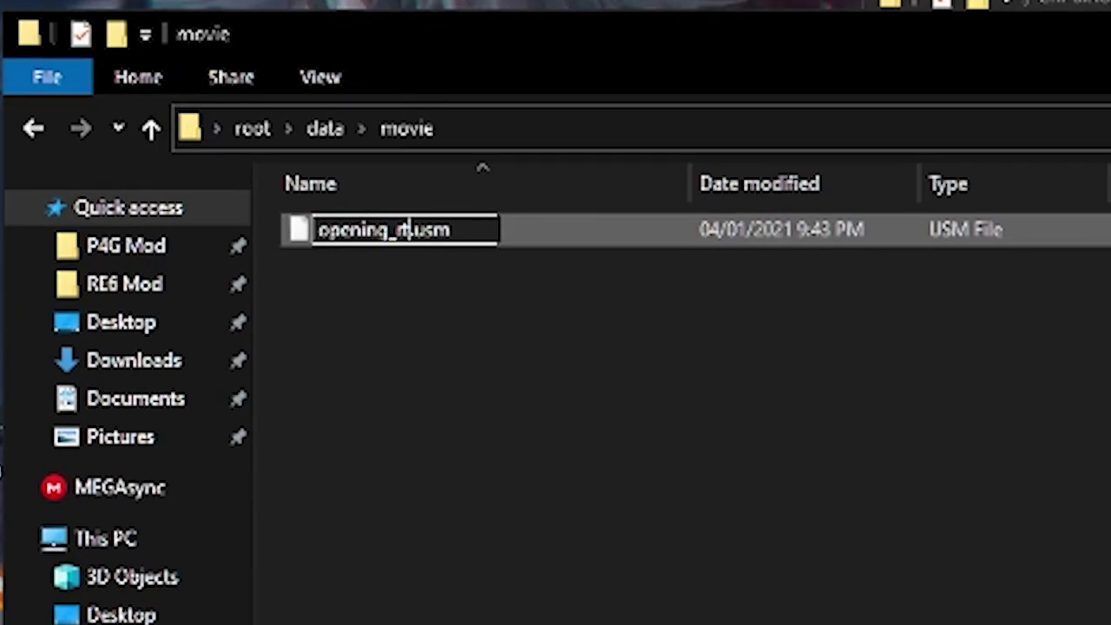
pyautogui.press('Return')
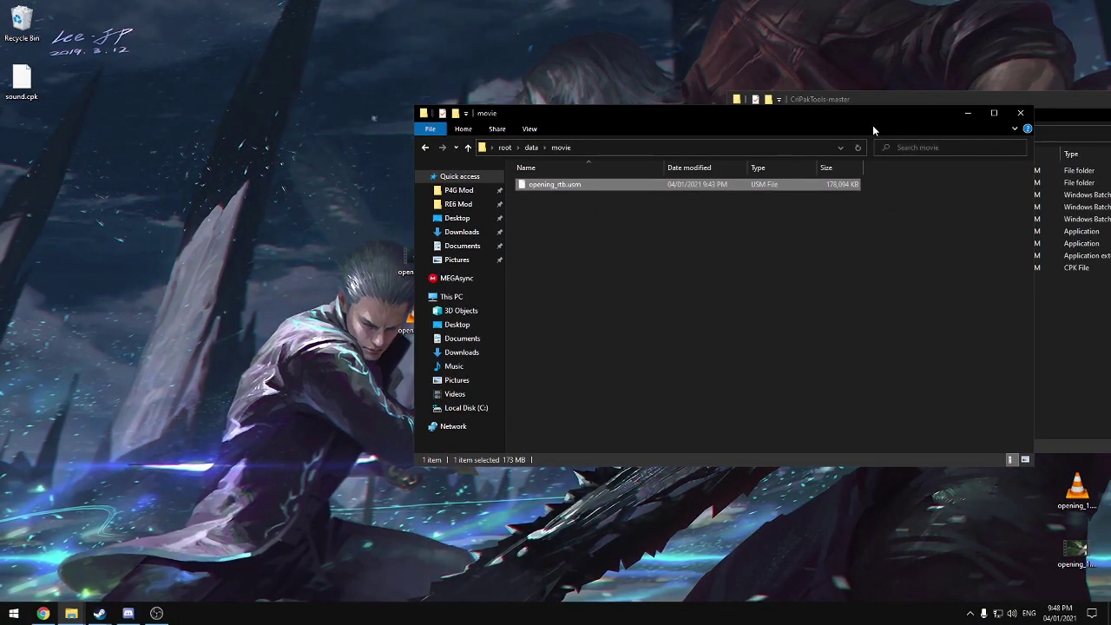
pyautogui.moveTo(861, 119); pyautogui.dragTo(479, 135)
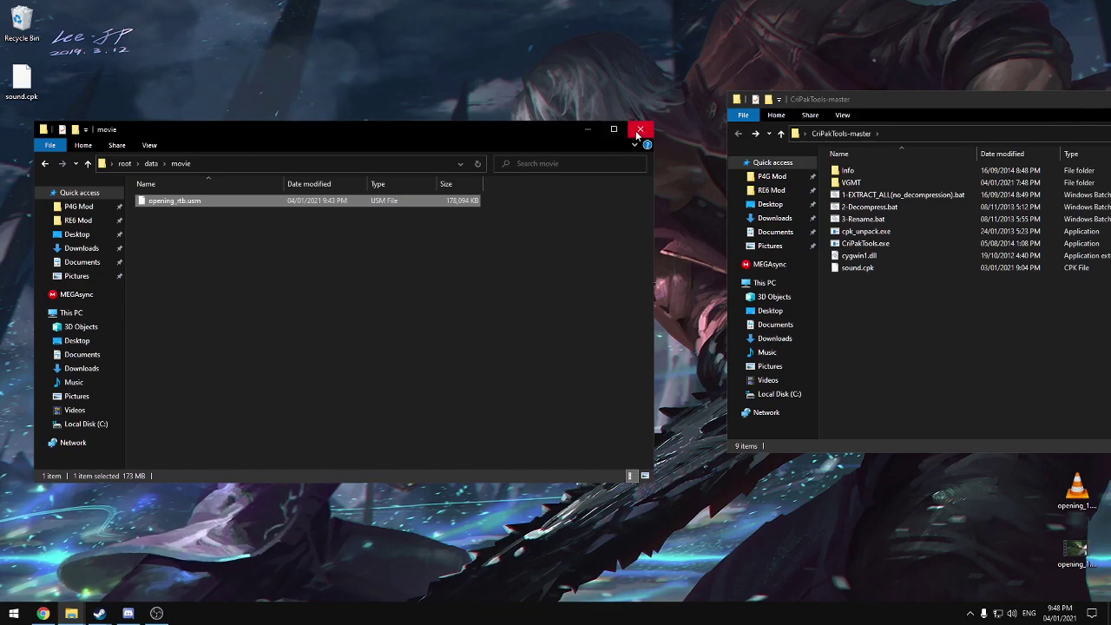
# Close the movie and CriPakTools-master Explorer windows
pyautogui.click(638, 133)
pyautogui.moveTo(968, 103); pyautogui.dragTo(486, 107)
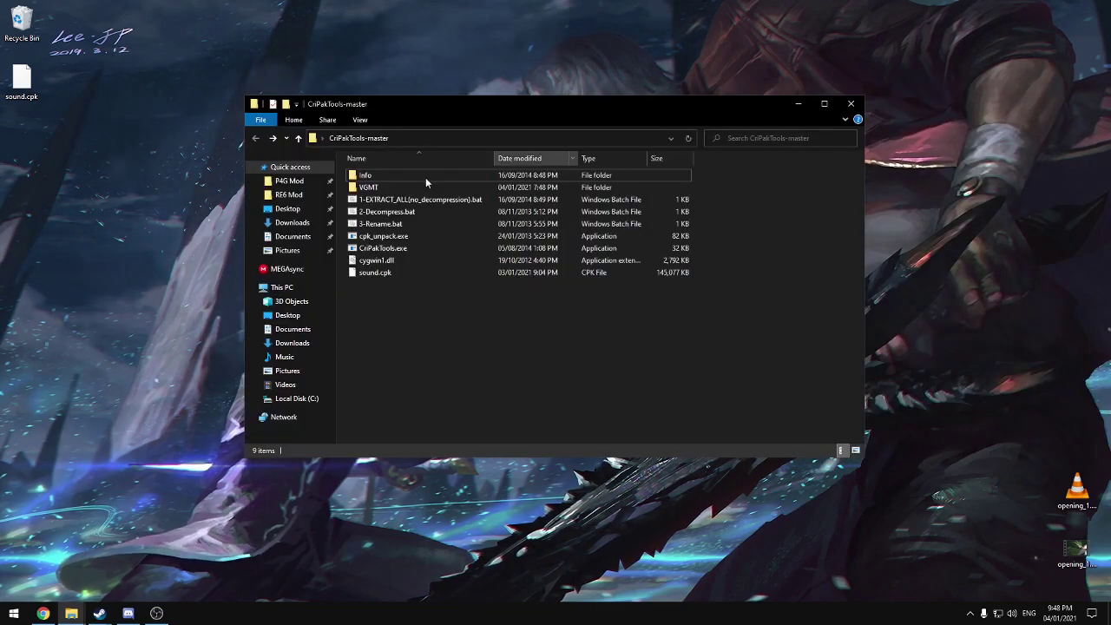
pyautogui.click(852, 104)
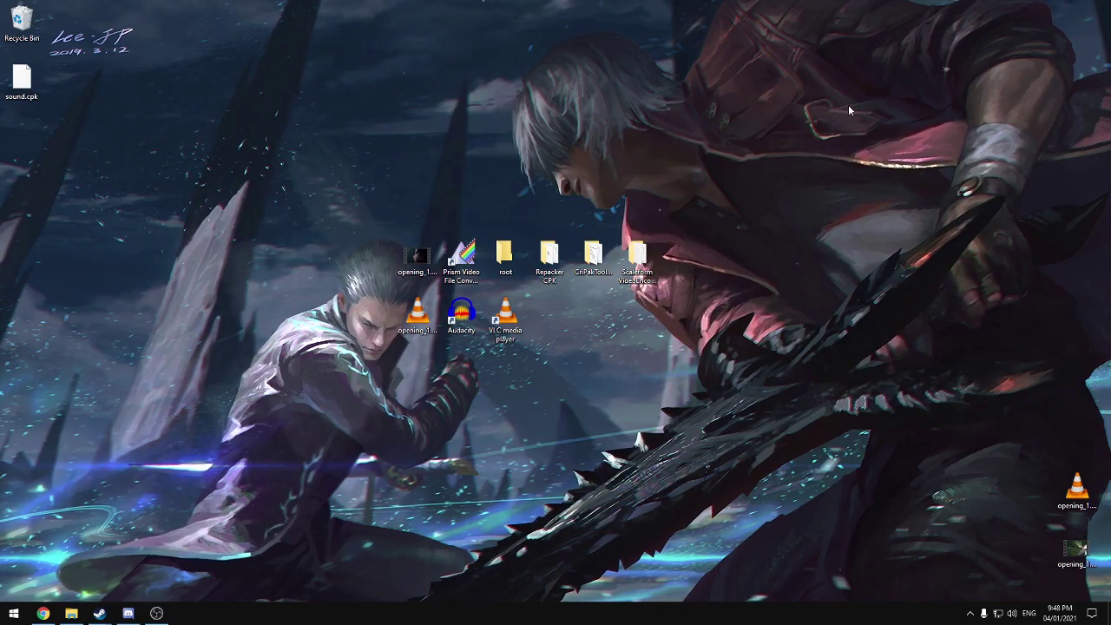
# Launch CPKTools.exe from the Repacker CPK folder on the desktop
pyautogui.doubleClick(558, 287)
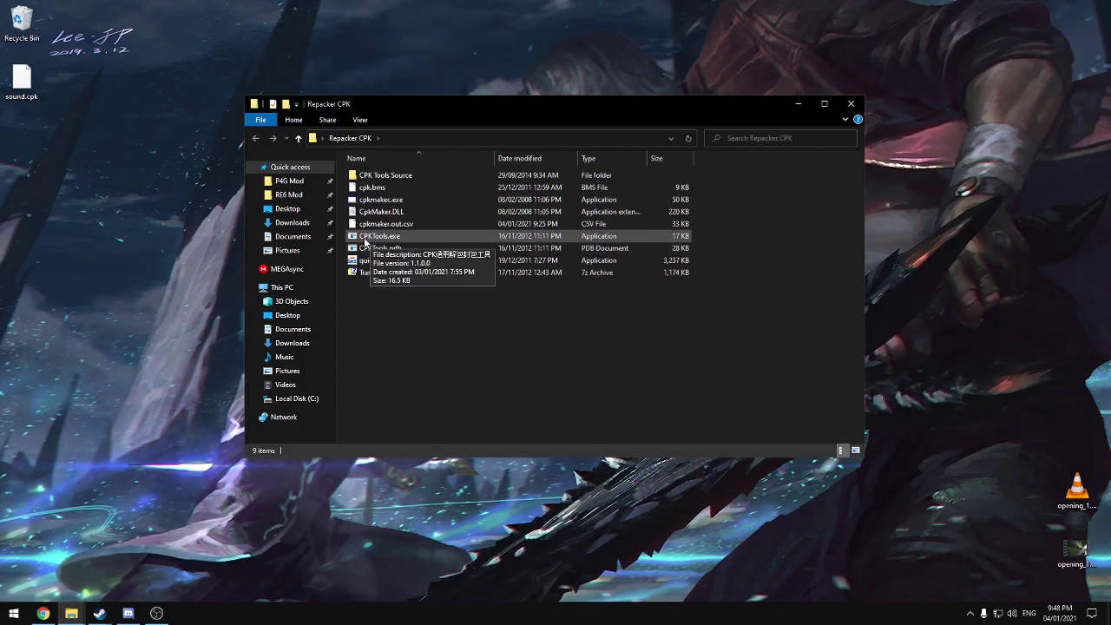
pyautogui.doubleClick(392, 240)
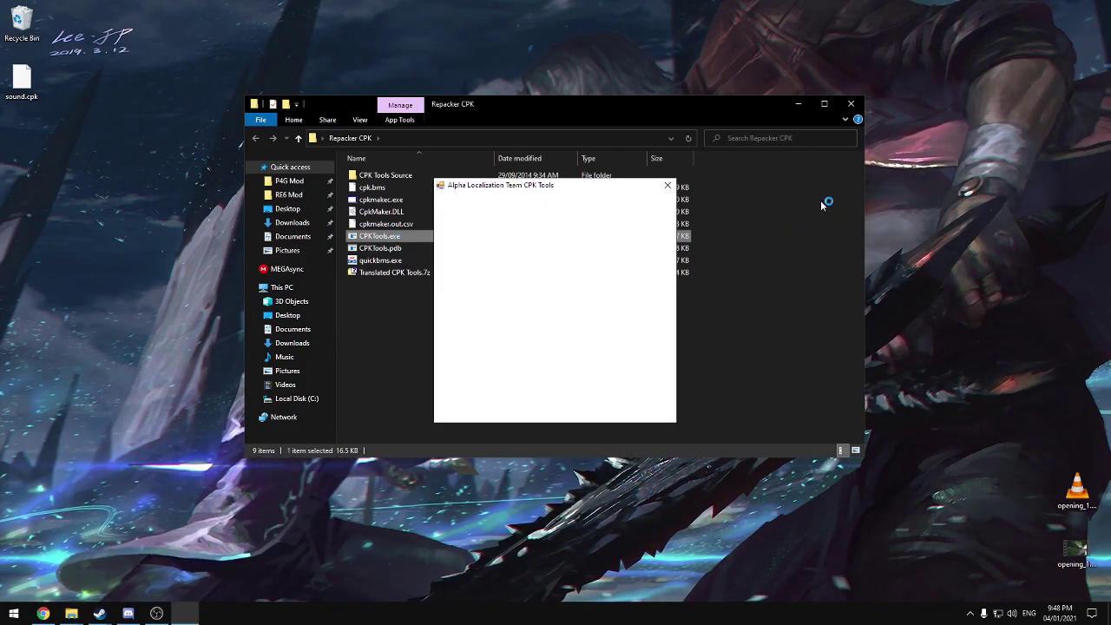
pyautogui.click(851, 103)
pyautogui.moveTo(513, 190); pyautogui.dragTo(719, 134)
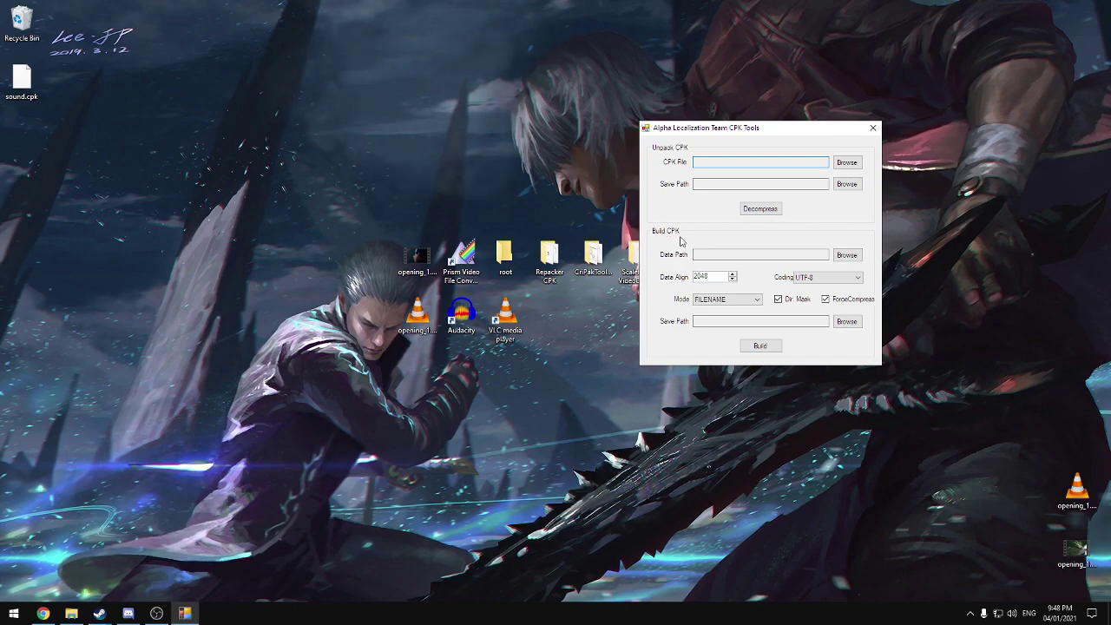
# Set the Build data path to the desktop root folder and uncheck Dir. Mask and ForceCompress
pyautogui.click(858, 257)
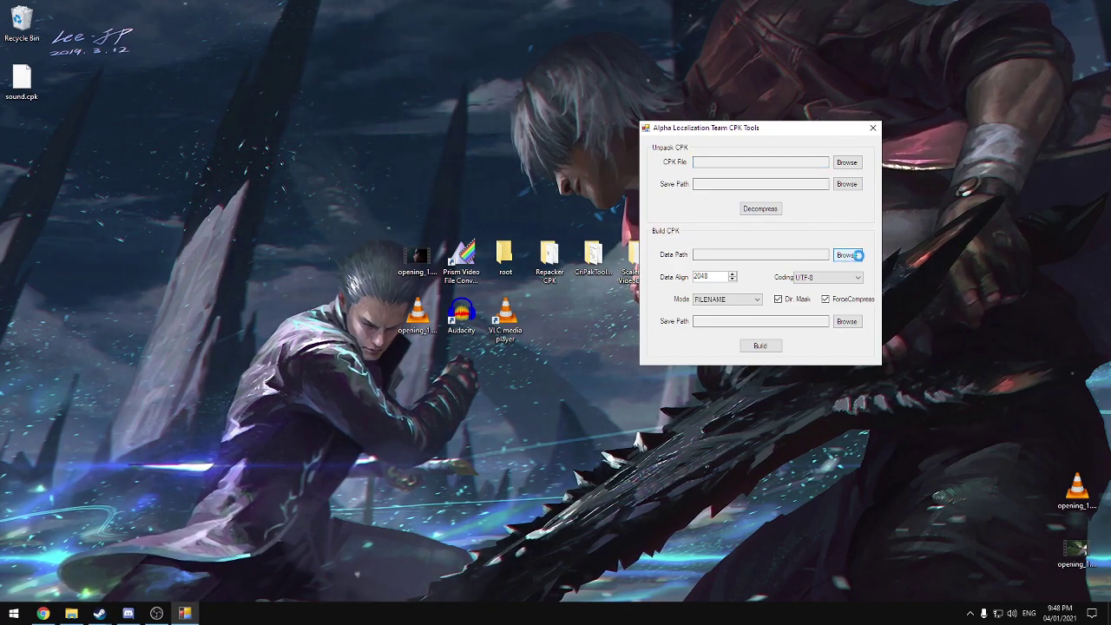
pyautogui.click(502, 367)
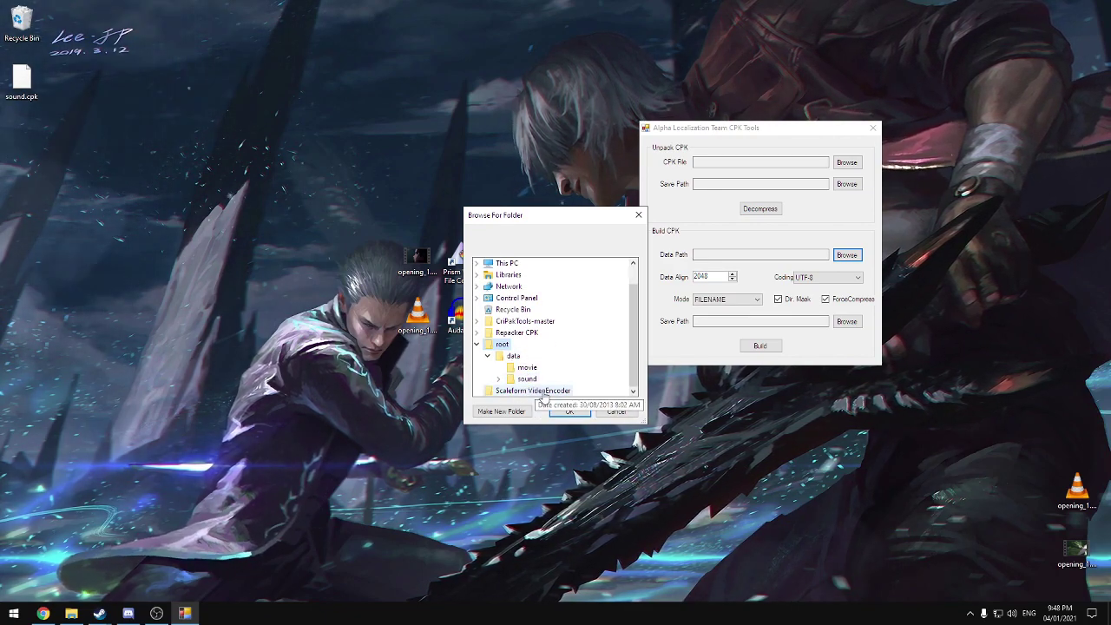
pyautogui.click(570, 411)
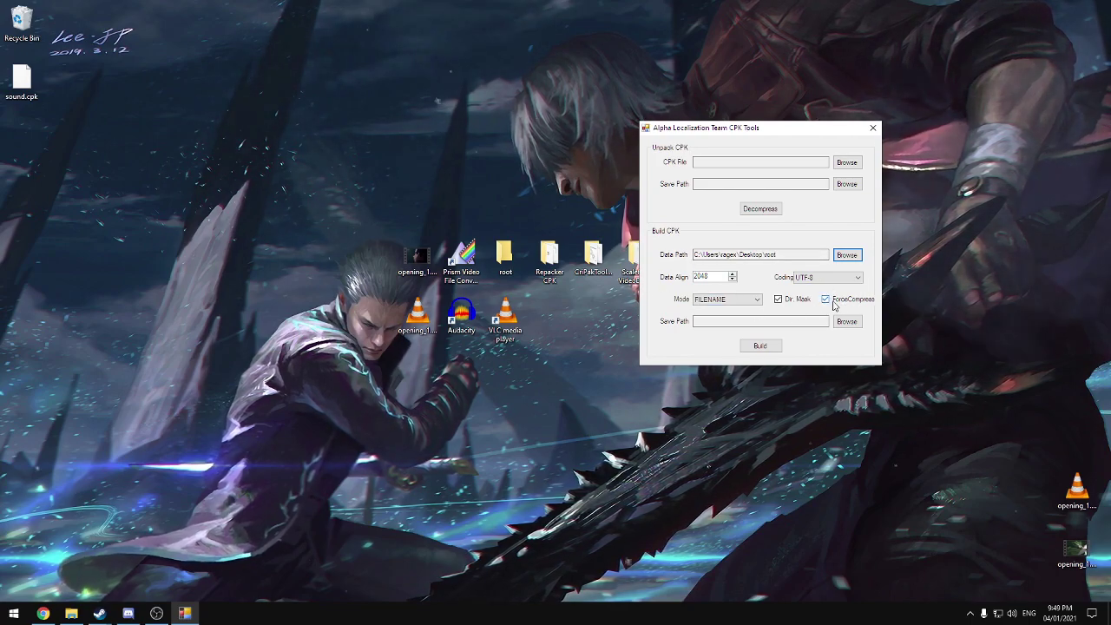
pyautogui.click(800, 300)
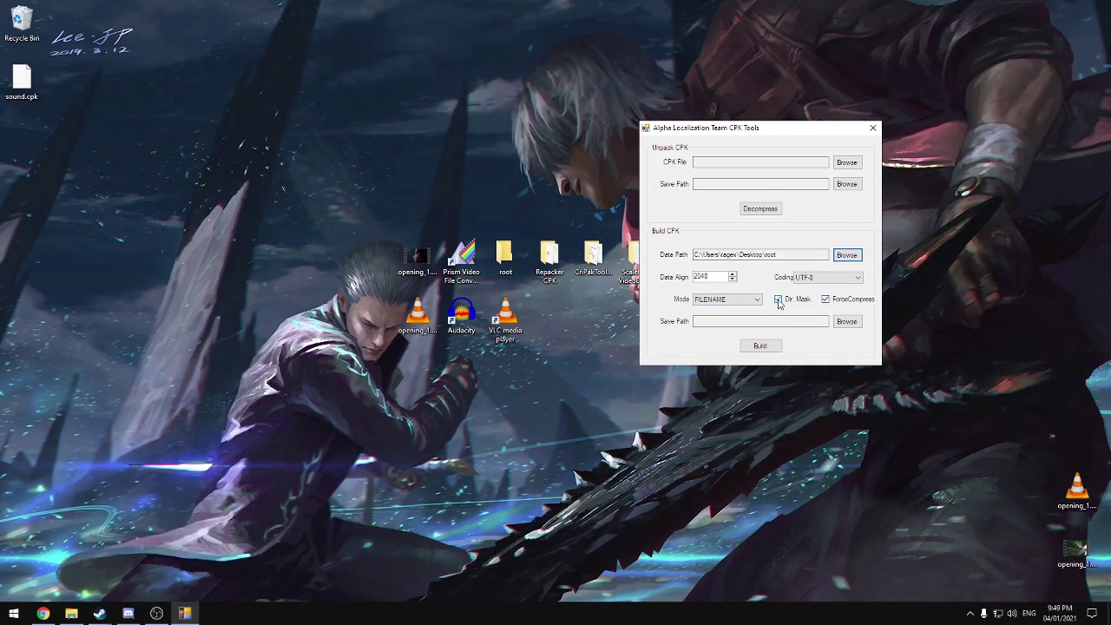
pyautogui.click(826, 300)
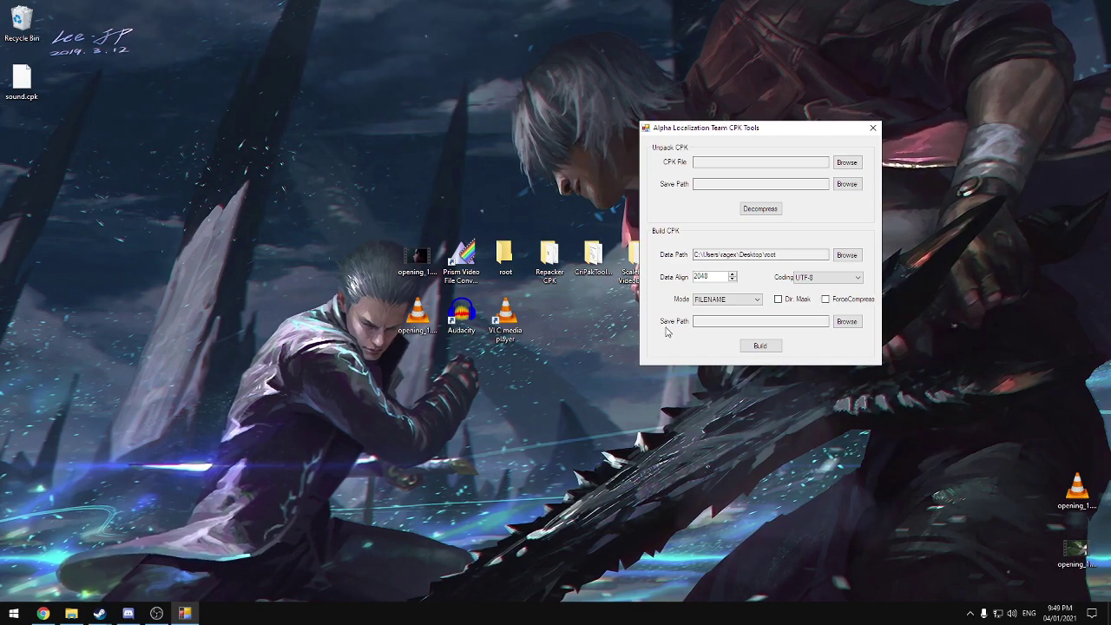
# Point the save location at the game's data\patch\12 folder using its copied path
pyautogui.click(847, 321)
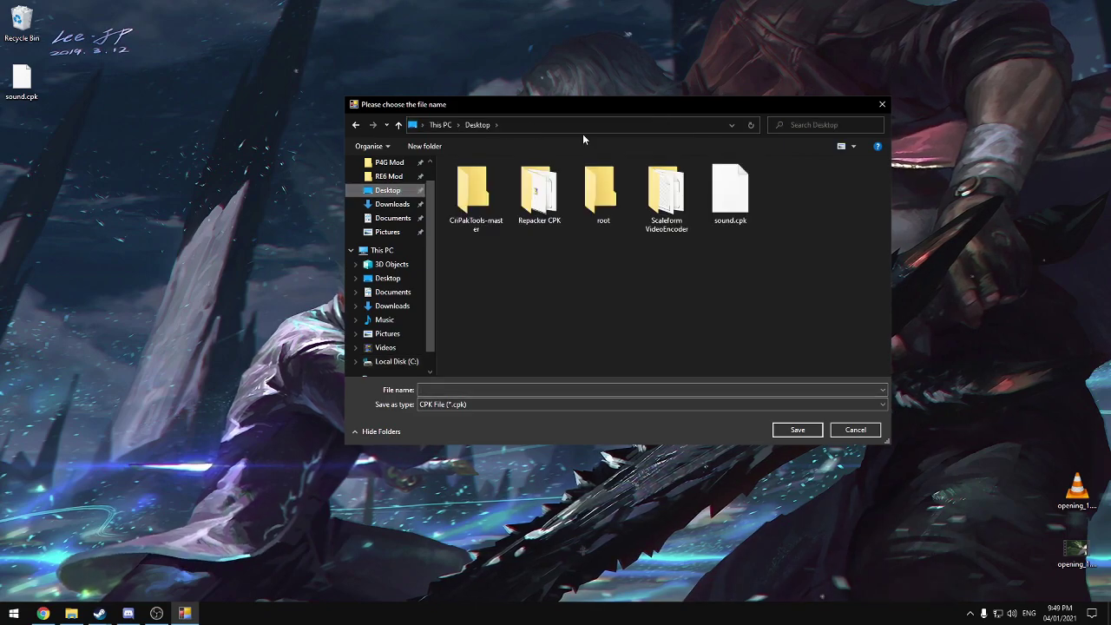
pyautogui.click(71, 614)
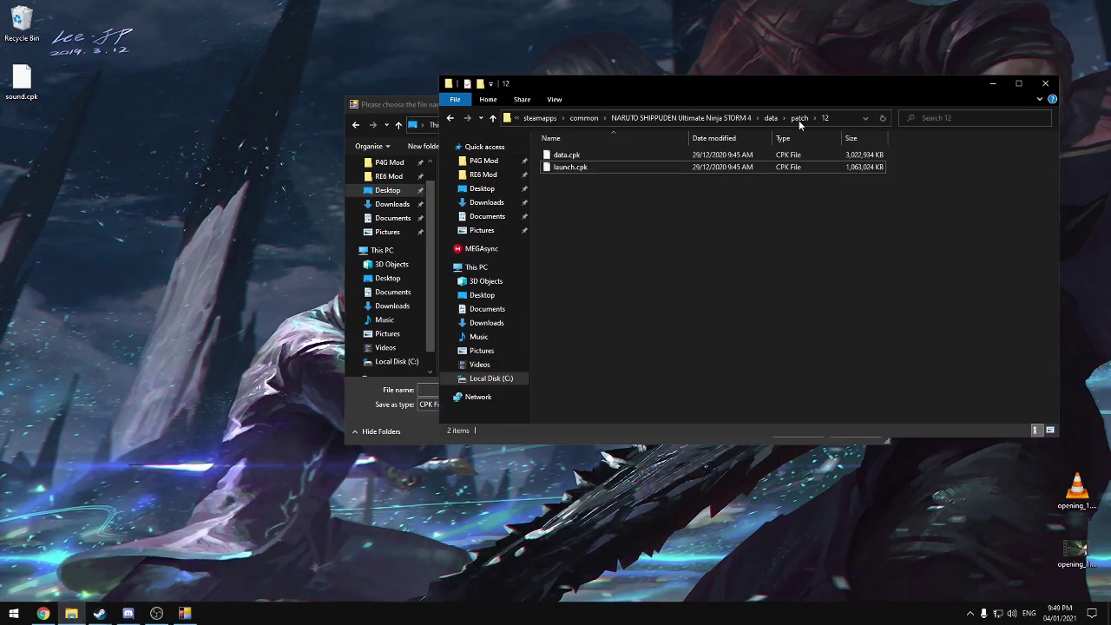
pyautogui.click(837, 118)
pyautogui.hotkey('ctrl', 'c')
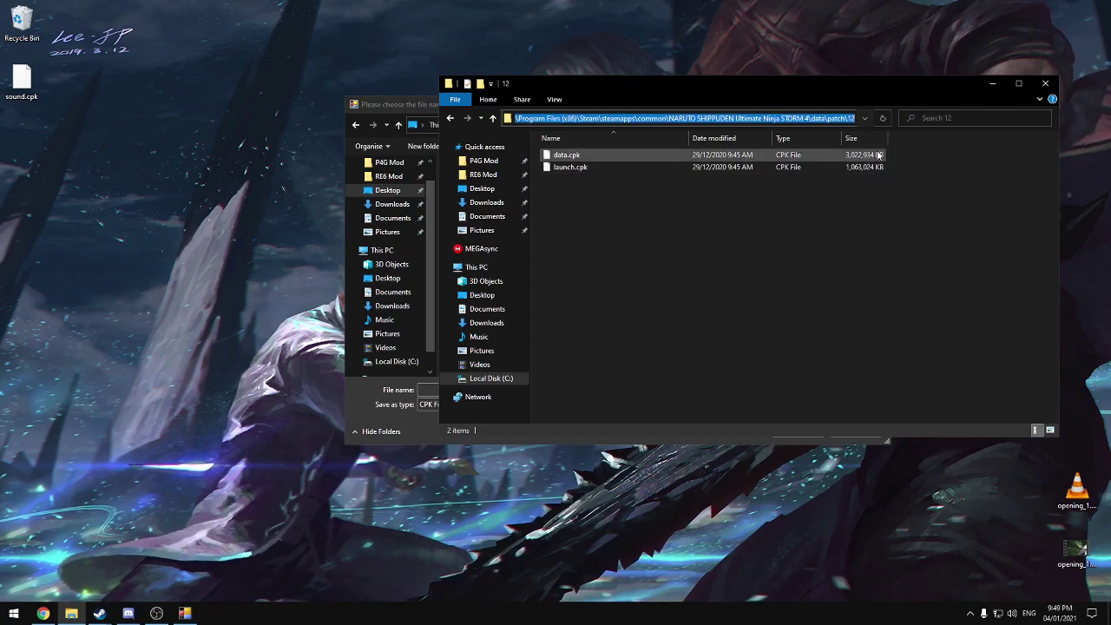
pyautogui.click(1000, 83)
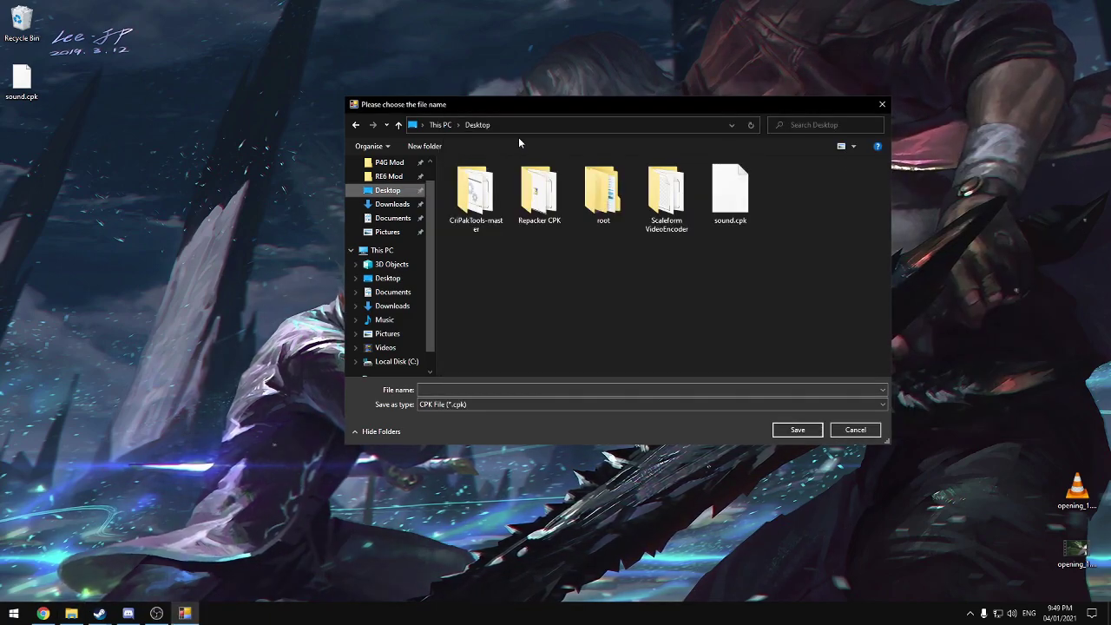
pyautogui.hotkey('ctrl', 'v')
pyautogui.press('Return')
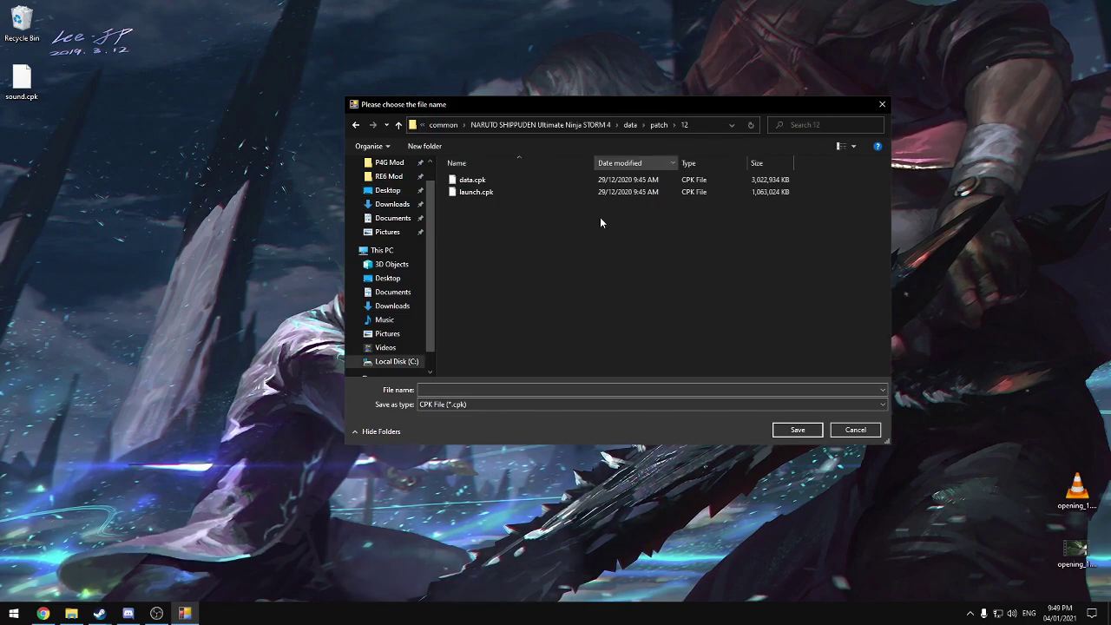
# Save the output as sound.cpk and start building it
pyautogui.click(446, 388)
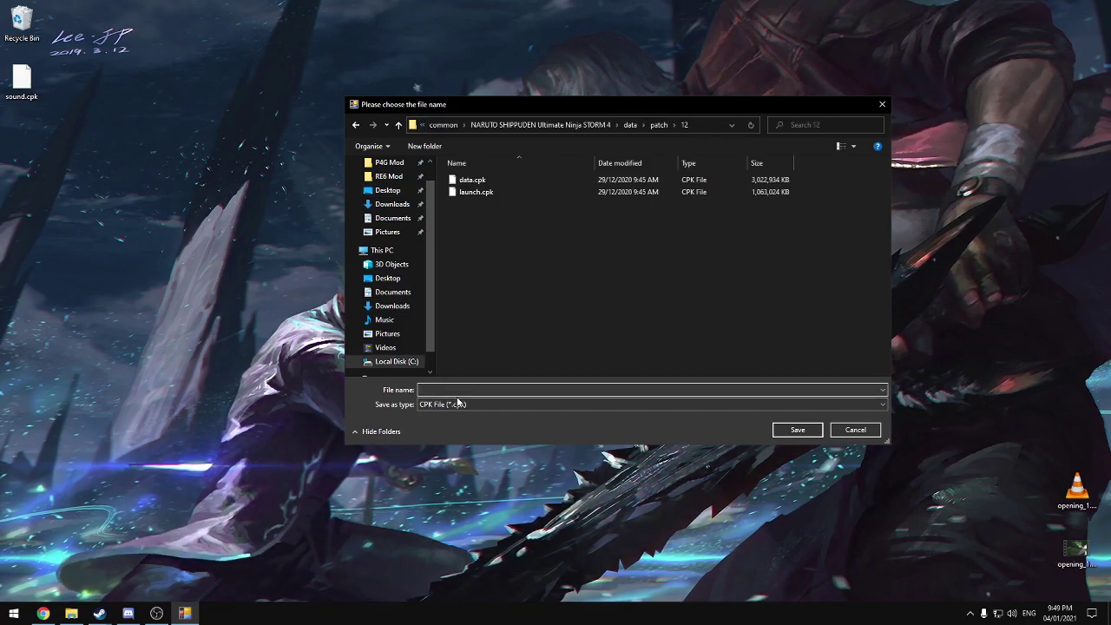
pyautogui.press('Return')
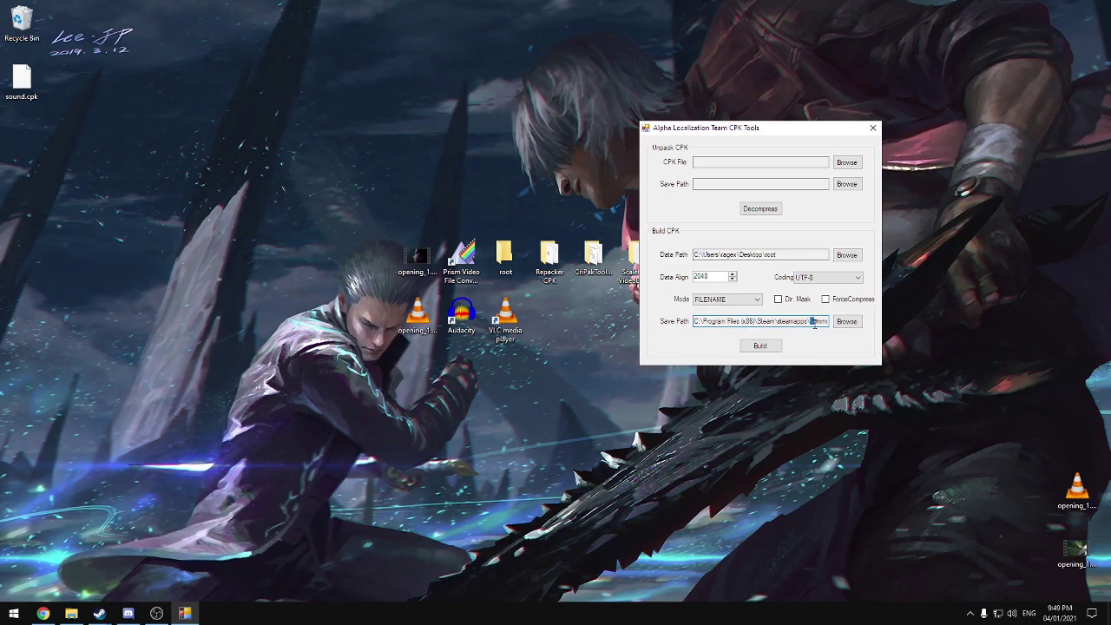
pyautogui.click(895, 165)
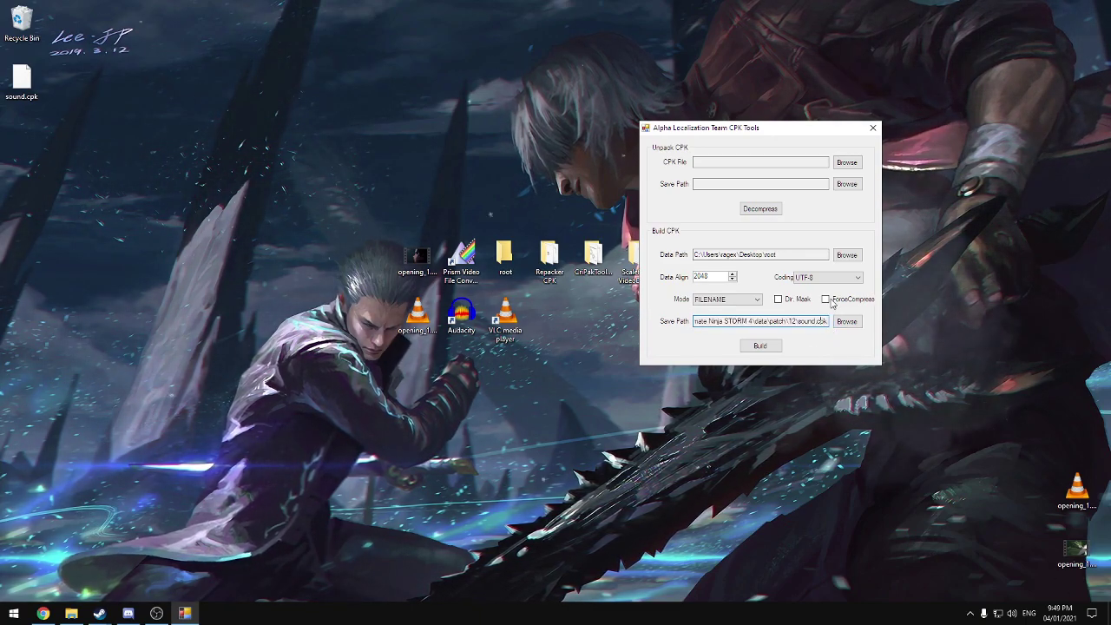
pyautogui.click(761, 346)
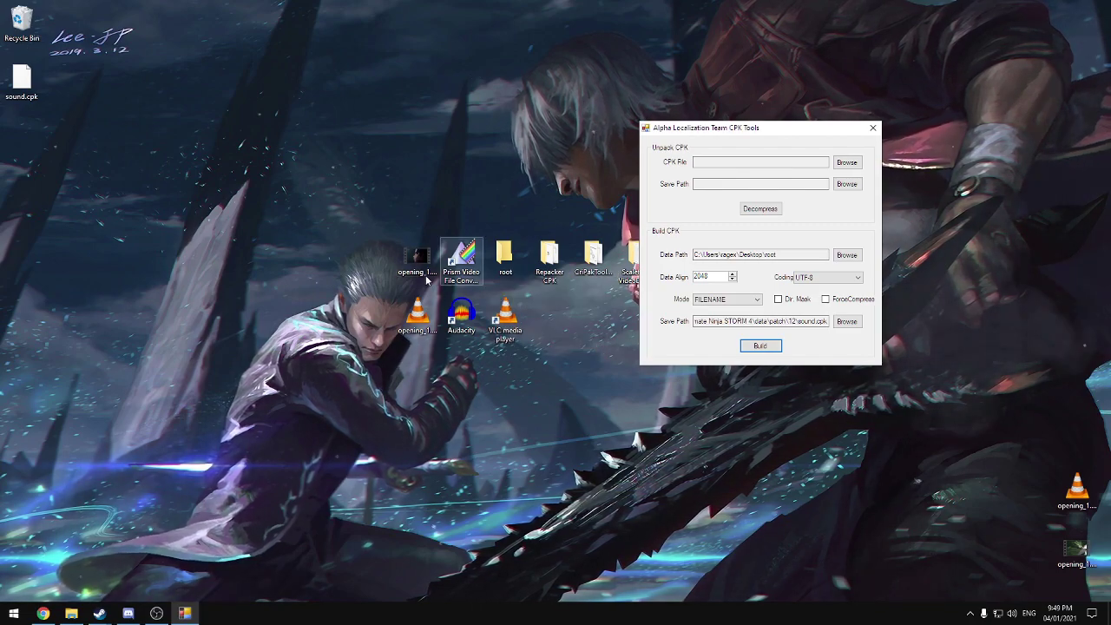
# Close CPK Tools once the sound.cpk build has finished
pyautogui.moveTo(775, 135); pyautogui.dragTo(582, 120)
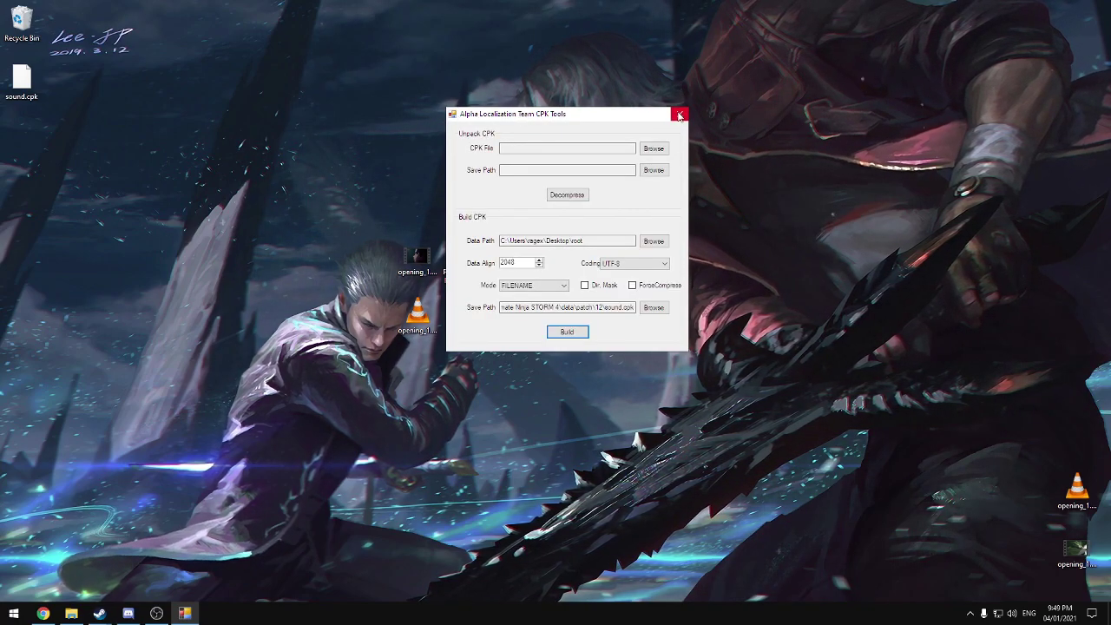
pyautogui.click(680, 114)
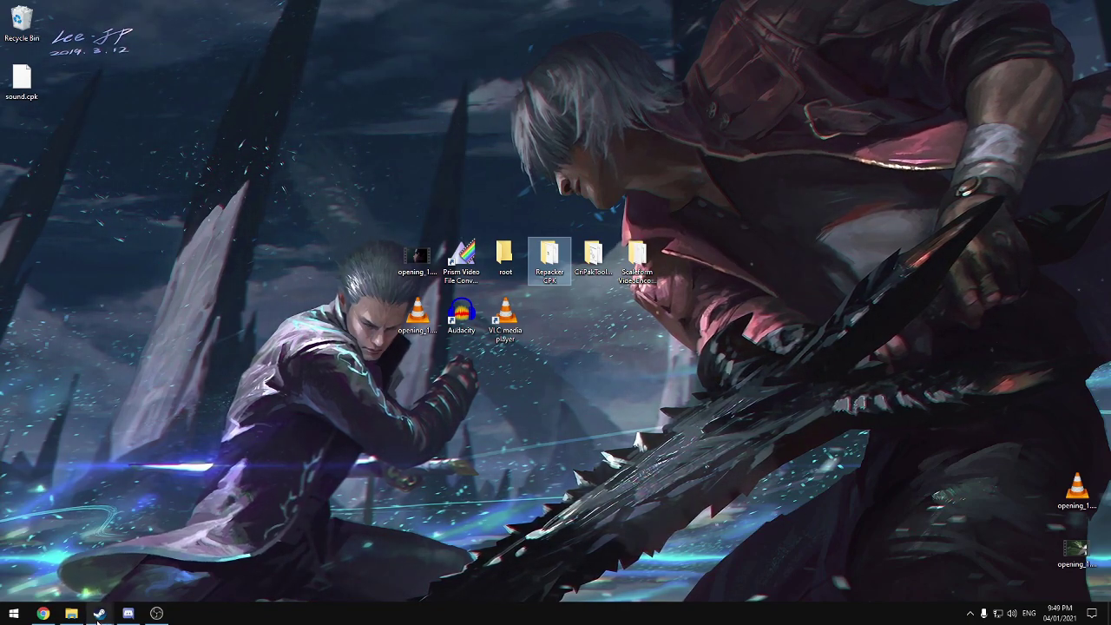
# Bring Steam's library forward on the Naruto Shippuden Ultimate Ninja Storm 4 page
pyautogui.moveTo(99, 613)
pyautogui.click(105, 569)
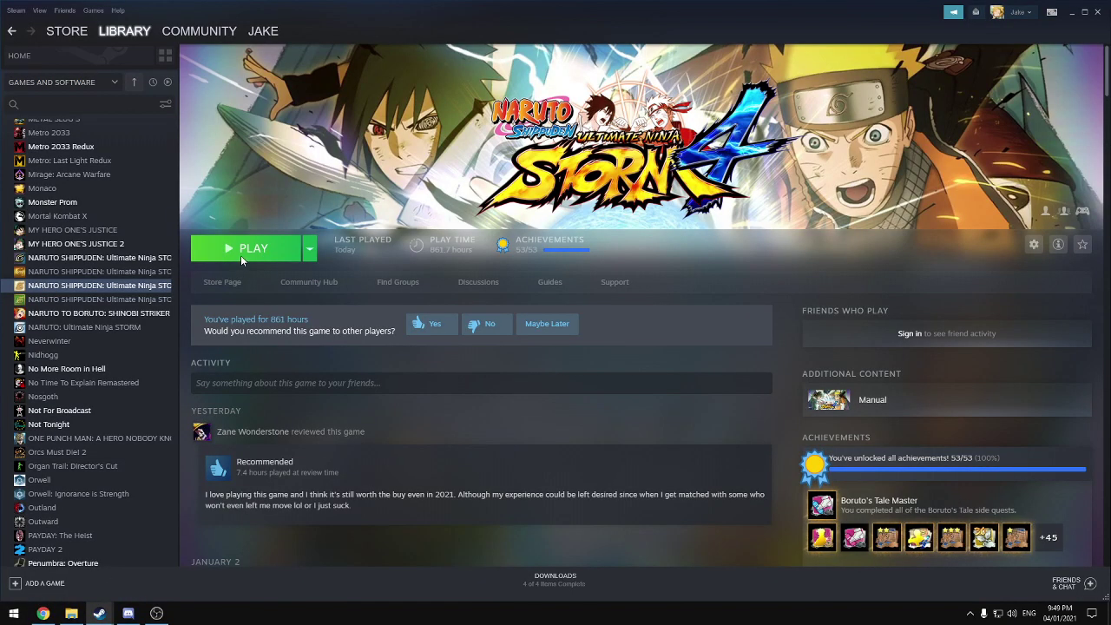